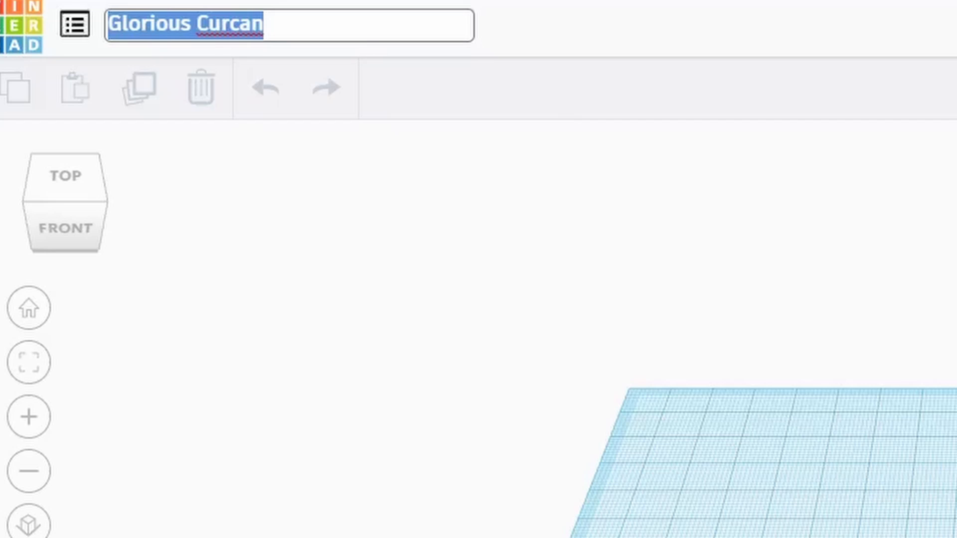
Rename the design "Self Balancing Sculpture"
text(Seld)
key(BackSpace)
text(f)
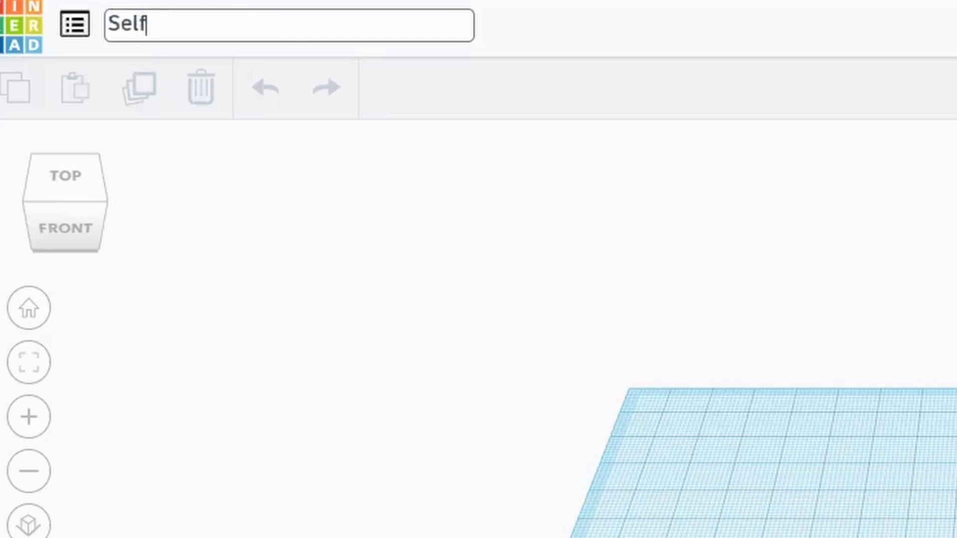
text( Ballan)
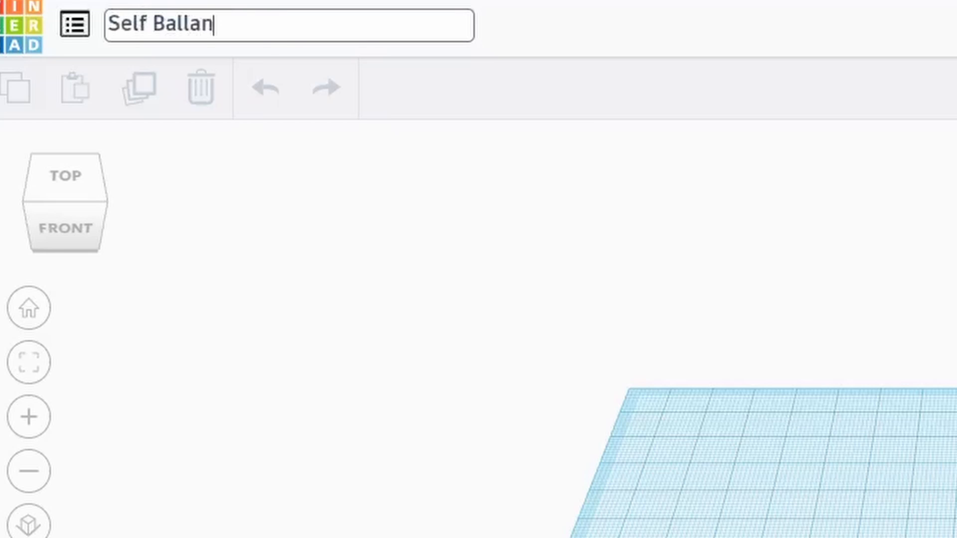
key(BackSpace)
key(BackSpace)
key(BackSpace)
text(ancing )
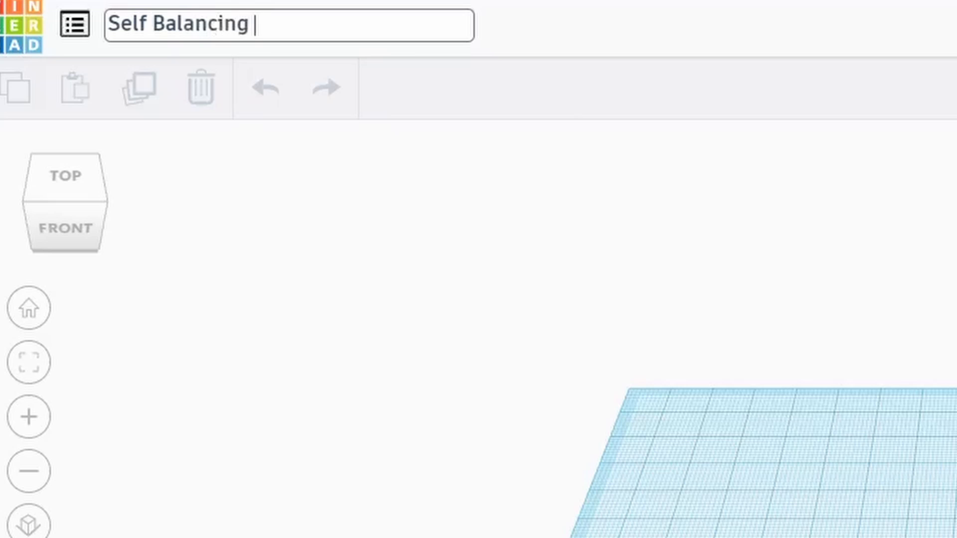
text(Sculptu)
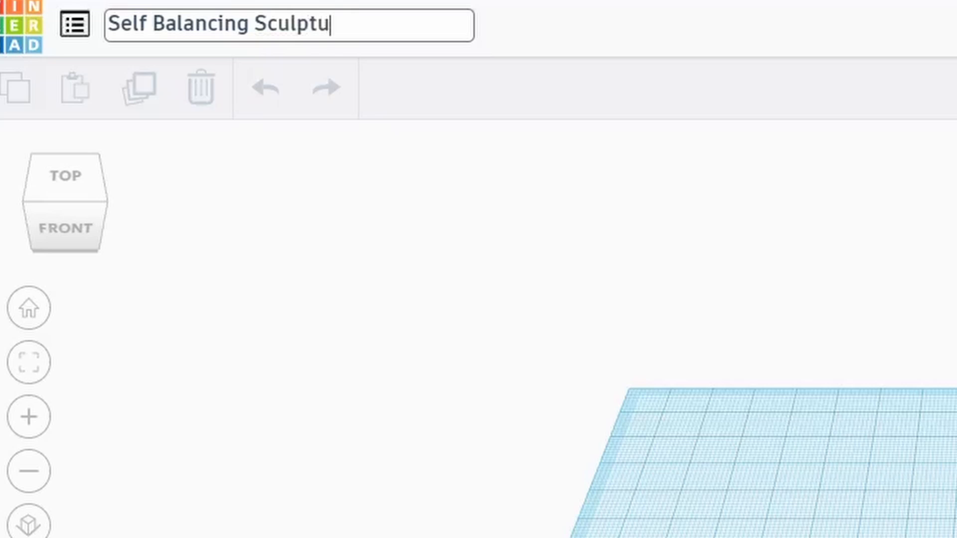
text(re)
key(Return)
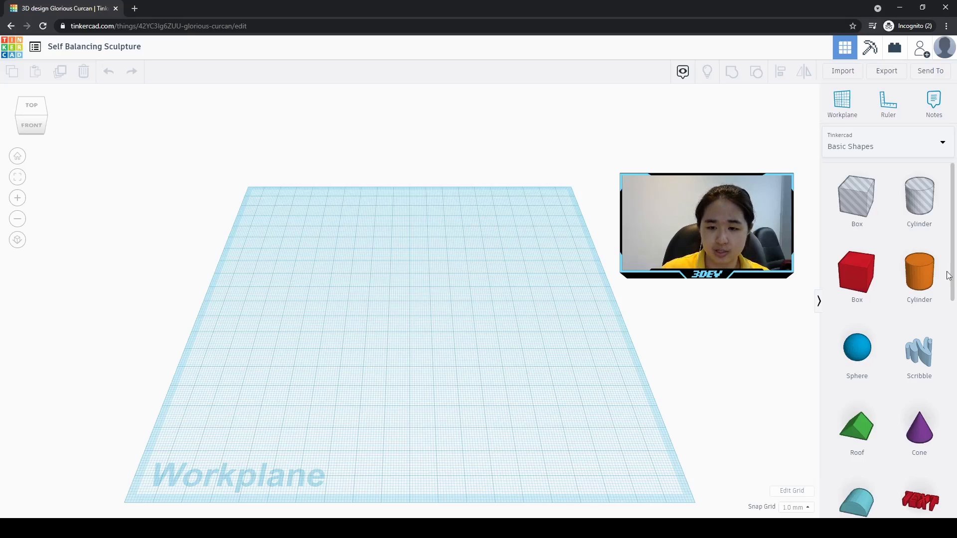
Place a solid cylinder and a sphere beside each other near the middle of the workplane
drag(919, 274, 388, 312)
drag(857, 348, 468, 317)
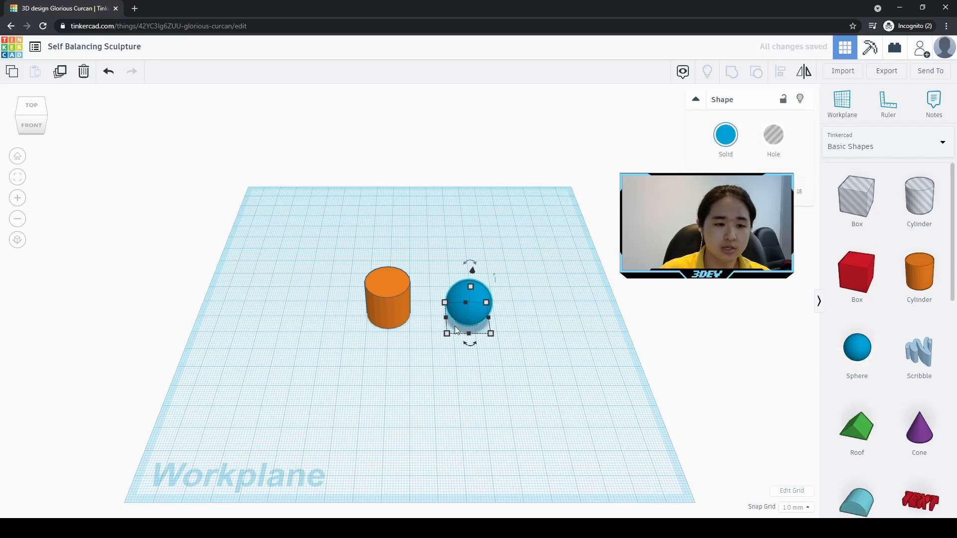
Smooth the orange cylinder by setting its sides to 64 and its segments to 10
click(388, 306)
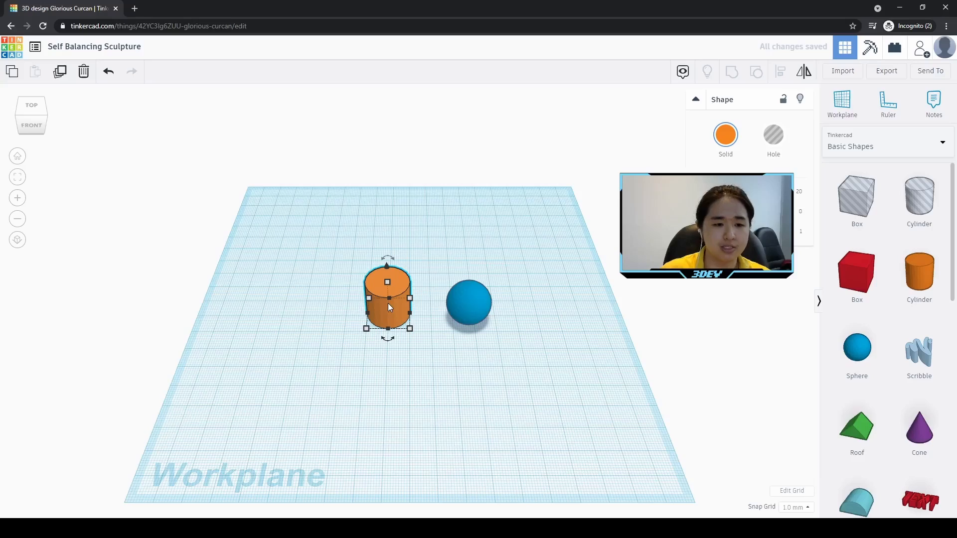
scroll(389, 307, up, 5)
scroll(390, 307, up, 3)
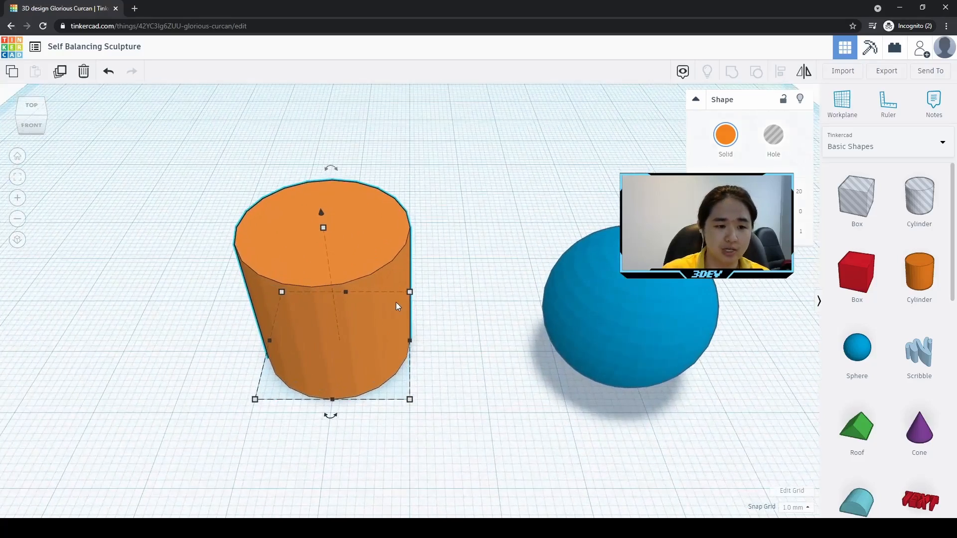
click(535, 259)
right_drag(470, 259, 324, 367)
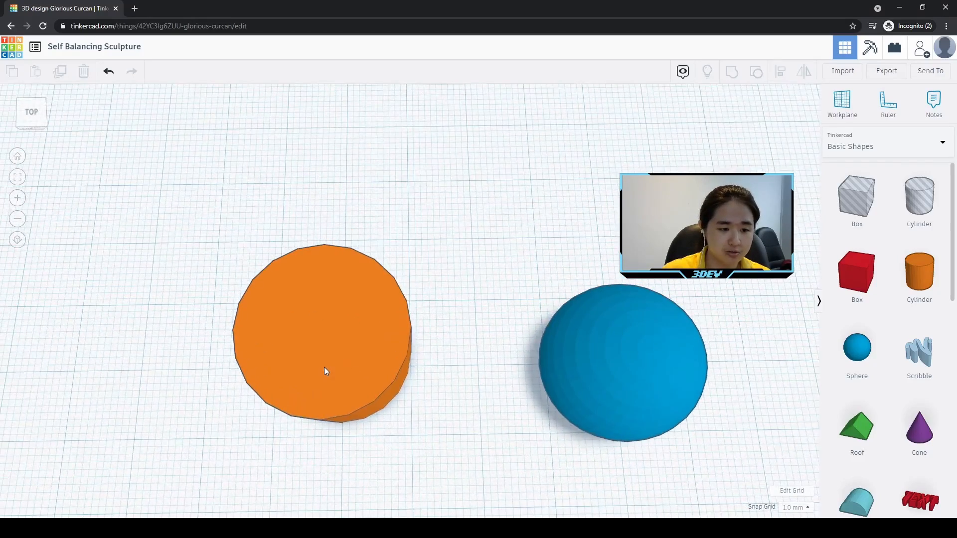
click(324, 367)
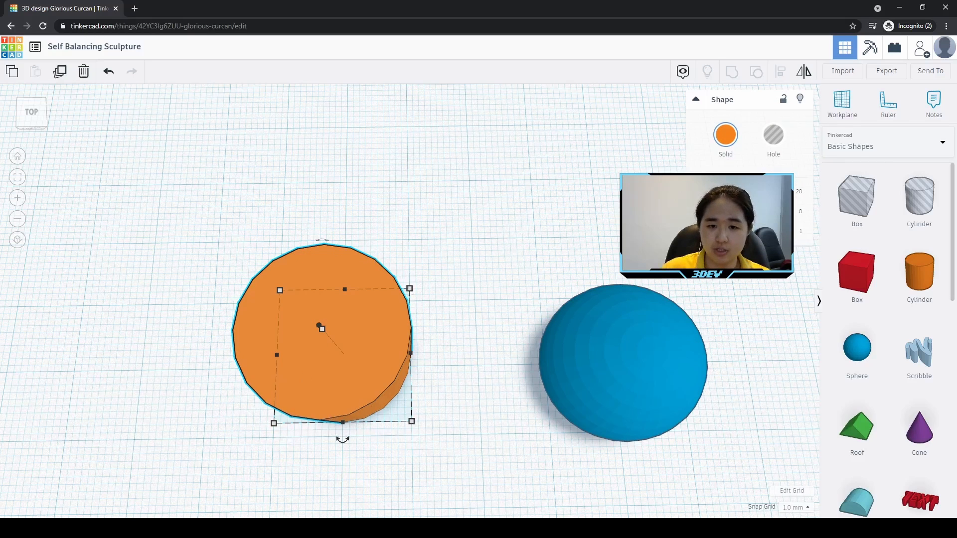
drag(721, 193, 791, 192)
drag(695, 232, 716, 233)
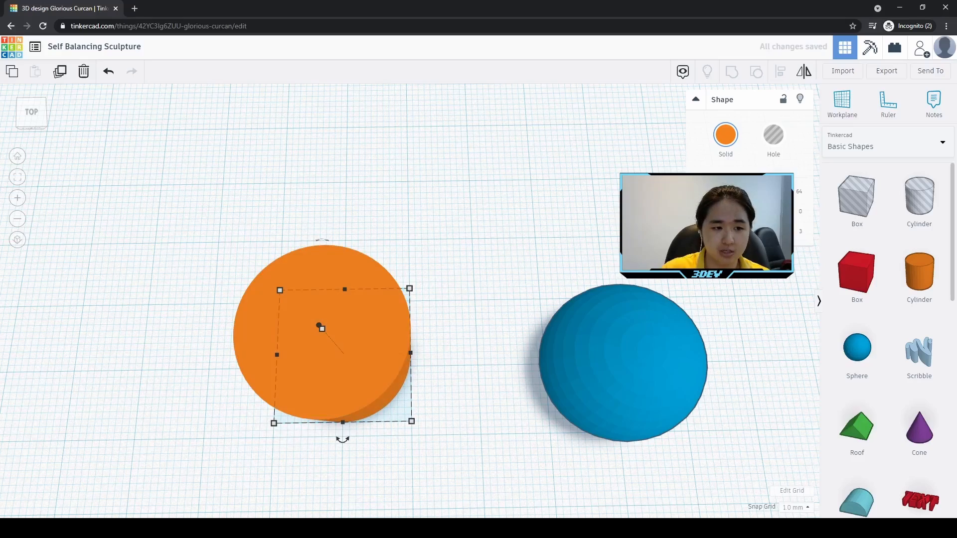
click(436, 372)
right_drag(435, 372, 467, 311)
right_drag(472, 366, 365, 324)
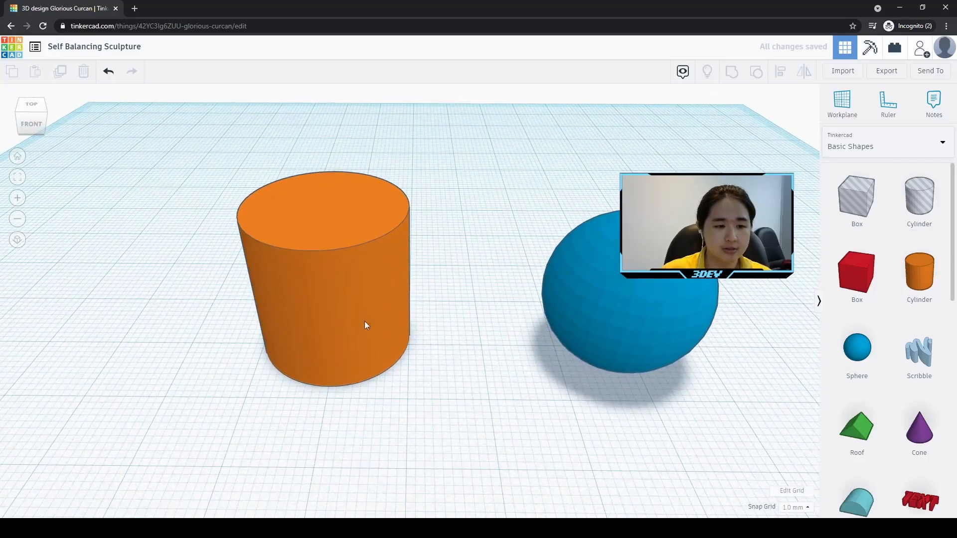
Collapse the cylinder's shape settings and set its front-to-back depth to 5 mm
click(343, 289)
right_drag(454, 330, 492, 417)
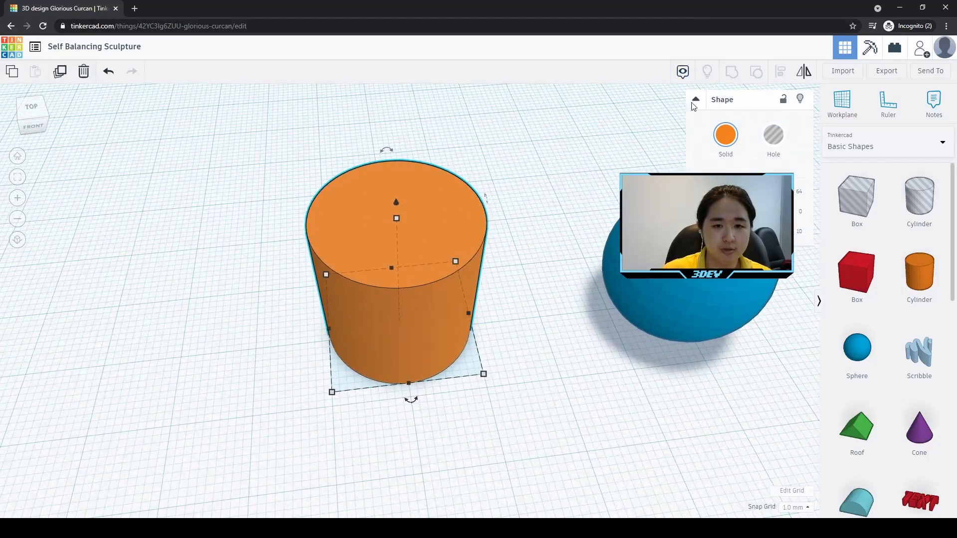
click(695, 102)
right_drag(476, 190, 467, 302)
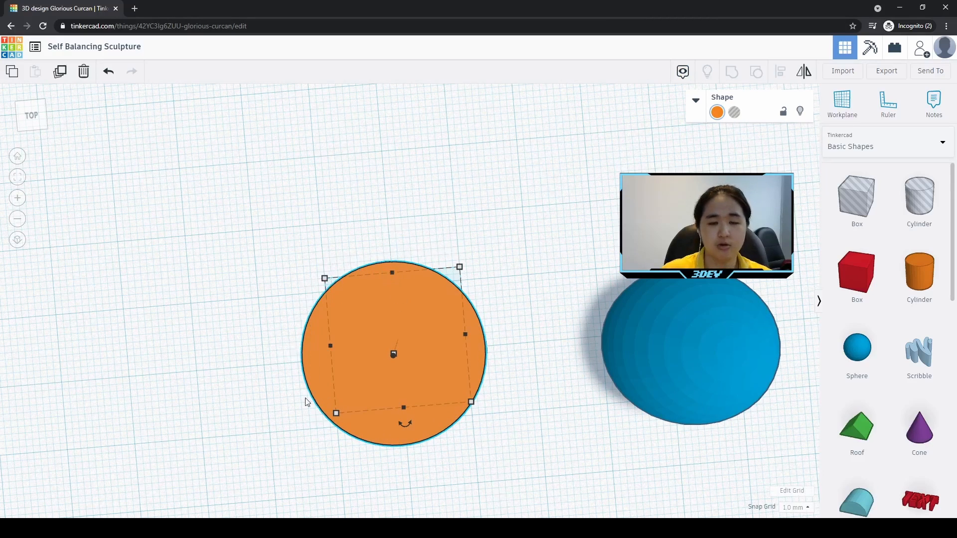
right_drag(524, 331, 513, 344)
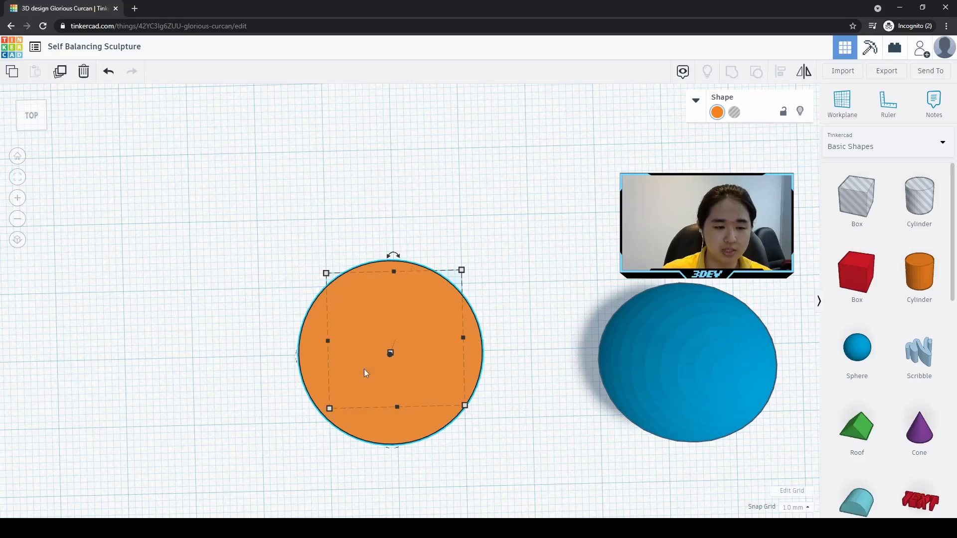
right_drag(502, 352, 384, 369)
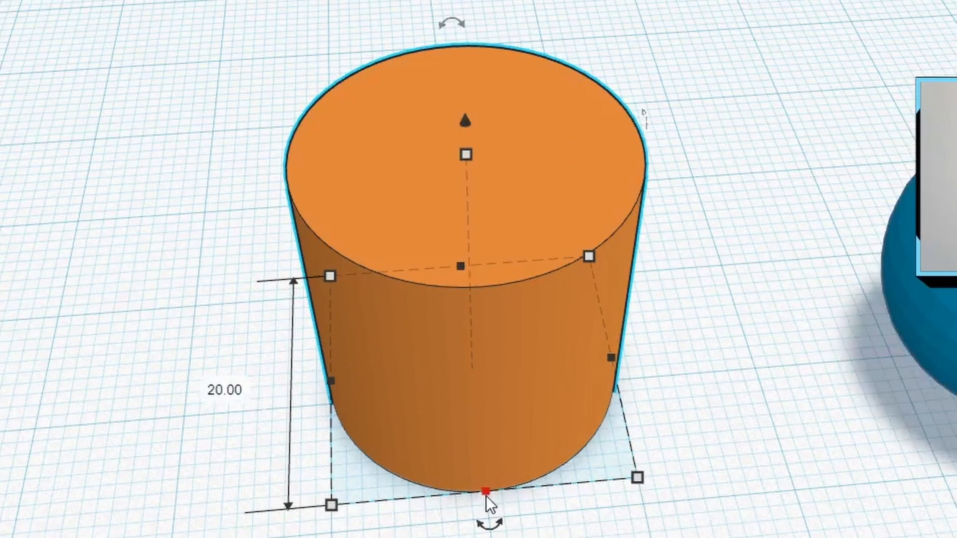
text(5)
key(Return)
Set the cylinder's side-to-side width to 7 mm
right_drag(754, 174, 604, 305)
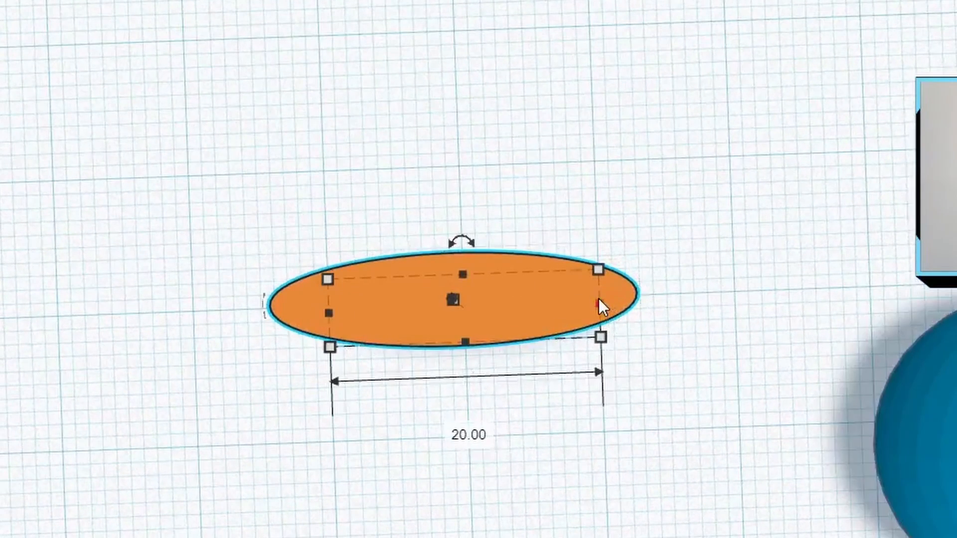
click(723, 321)
click(615, 307)
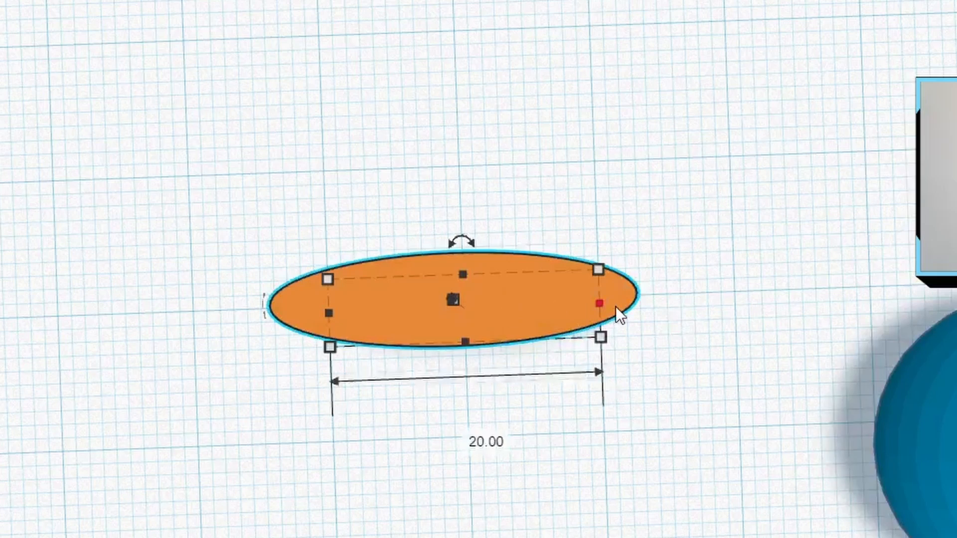
click(466, 432)
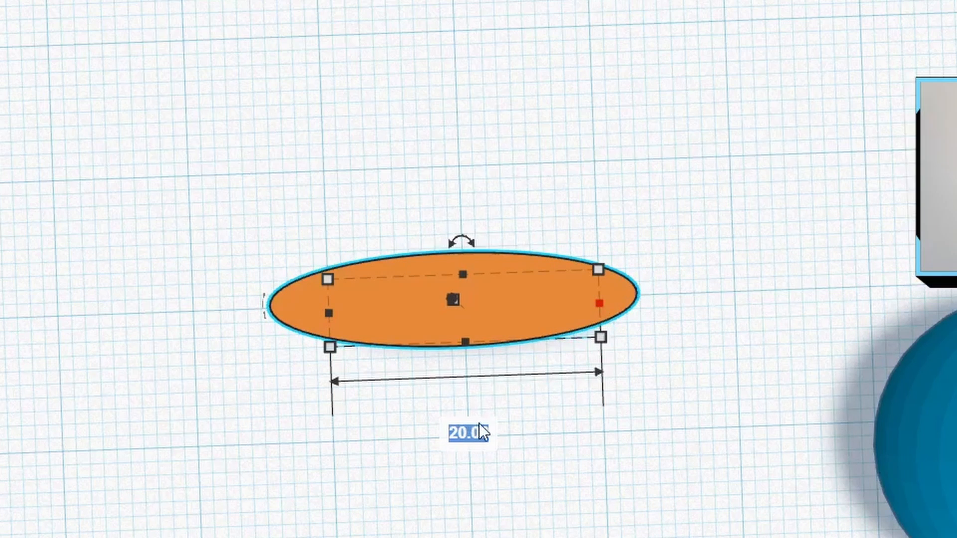
text(7)
key(Return)
click(465, 452)
right_drag(465, 452, 532, 406)
click(305, 231)
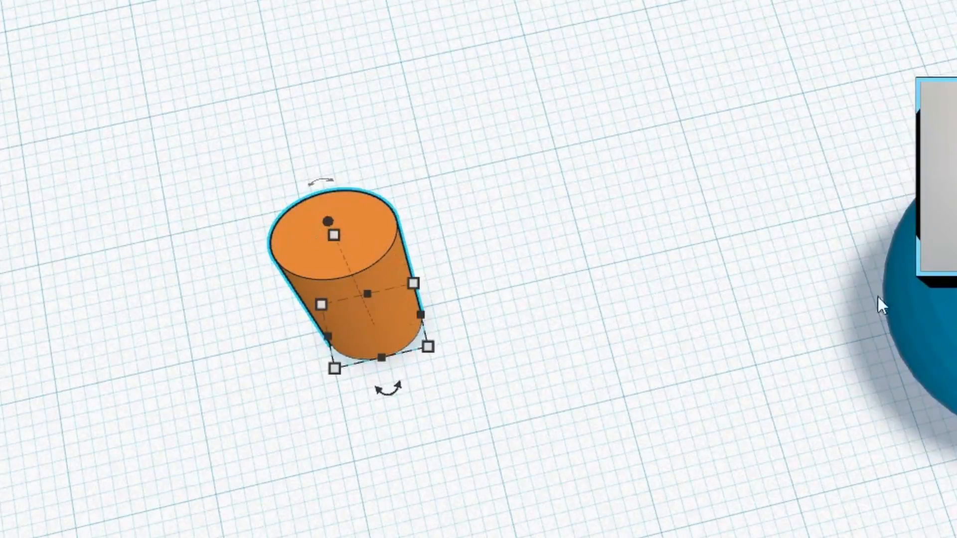
Move the blue sphere about 23 mm sideways and 9 mm front-to-back, close beside the cylinder, and set its width to 7 mm
click(937, 304)
drag(938, 305, 570, 253)
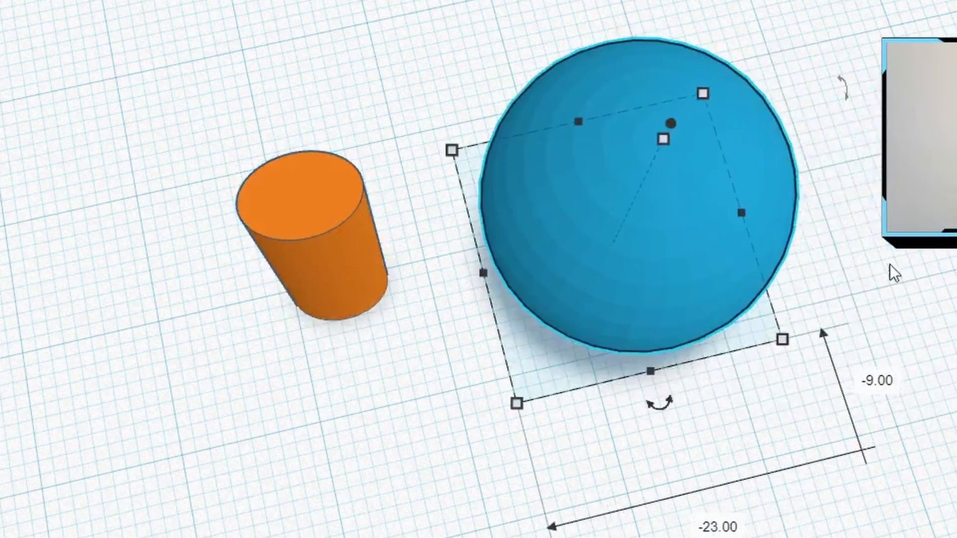
right_drag(894, 273, 947, 334)
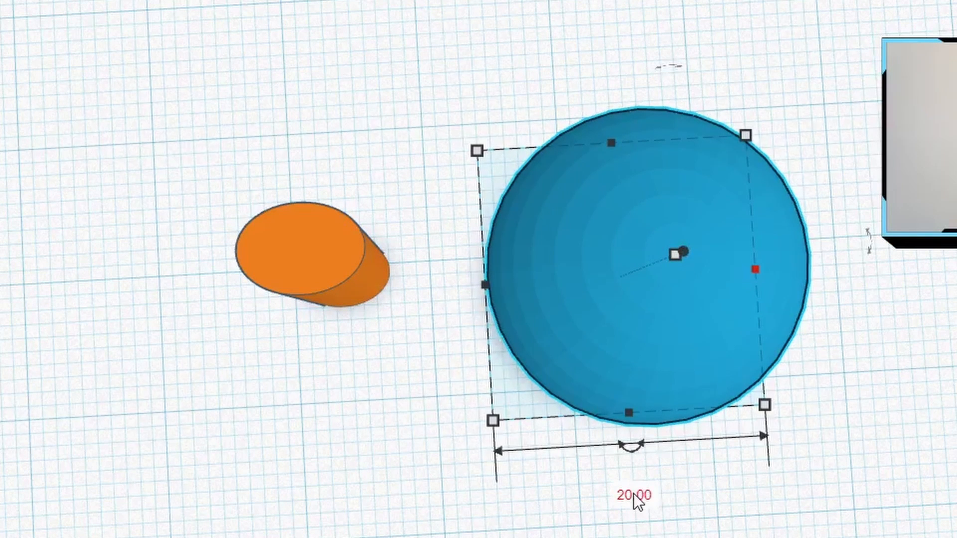
text(7)
key(Return)
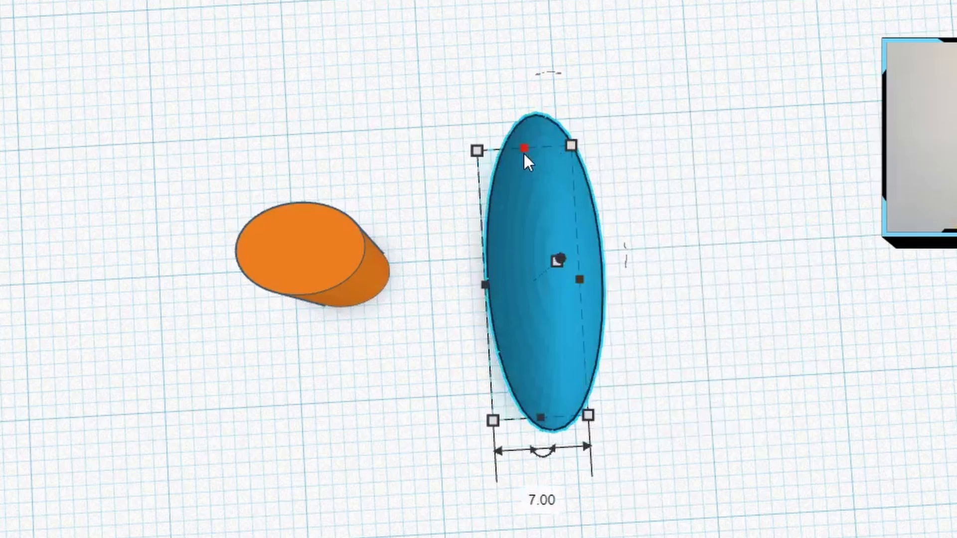
Set the blue sphere's front-to-back depth to 5 mm
mouse_move(524, 154)
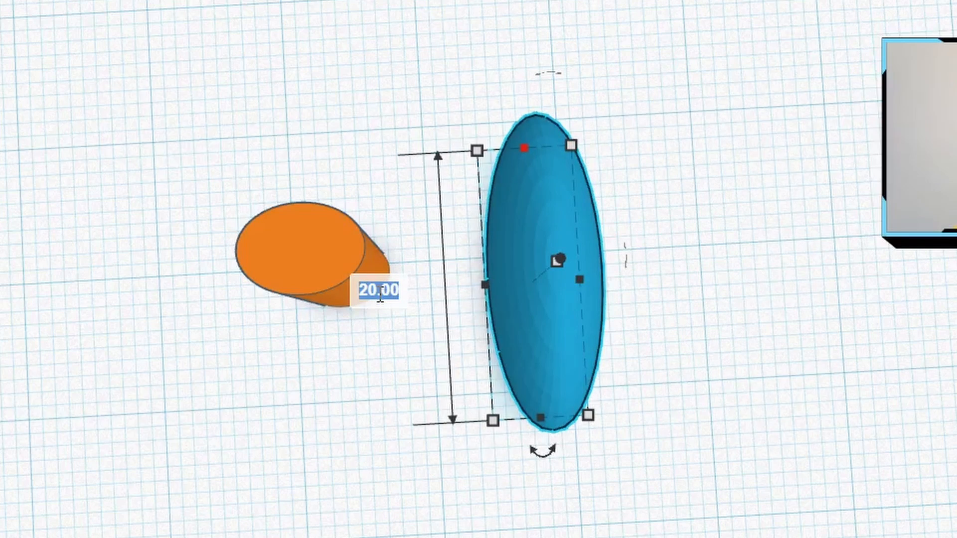
text(5)
key(Return)
Check the sphere's base dimensions and set its height to 7 mm
right_drag(739, 365, 773, 282)
mouse_move(572, 28)
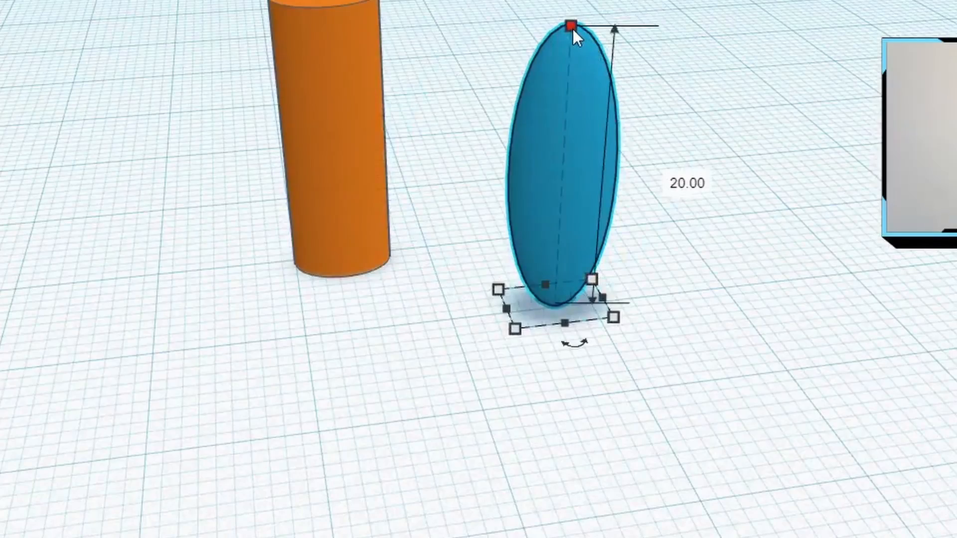
right_drag(598, 59, 617, 130)
right_drag(643, 196, 777, 513)
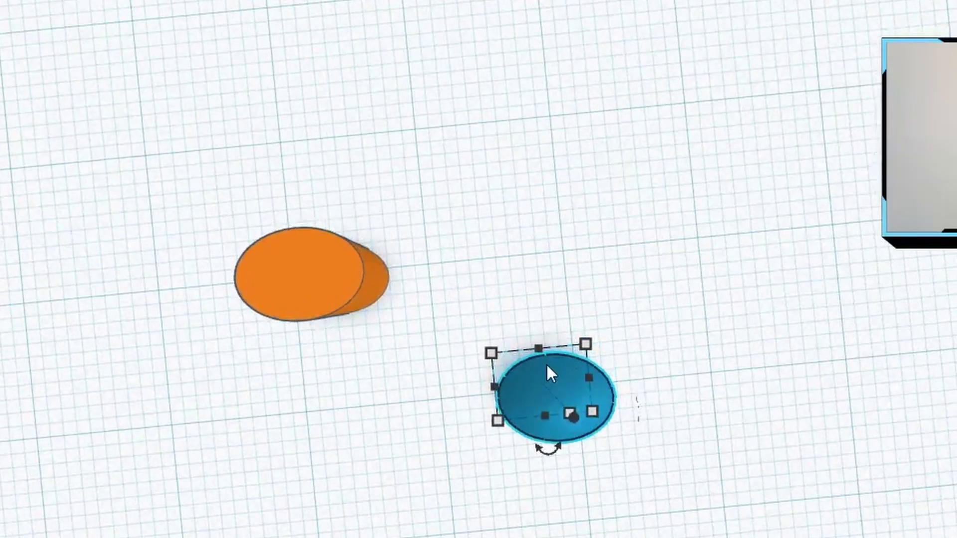
mouse_move(589, 377)
right_drag(563, 487, 632, 289)
right_drag(578, 154, 569, 354)
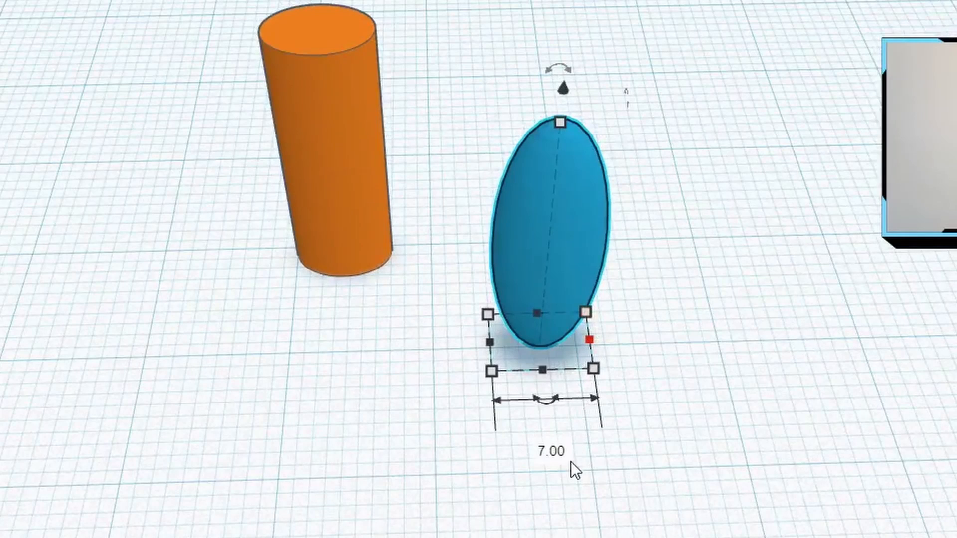
click(550, 451)
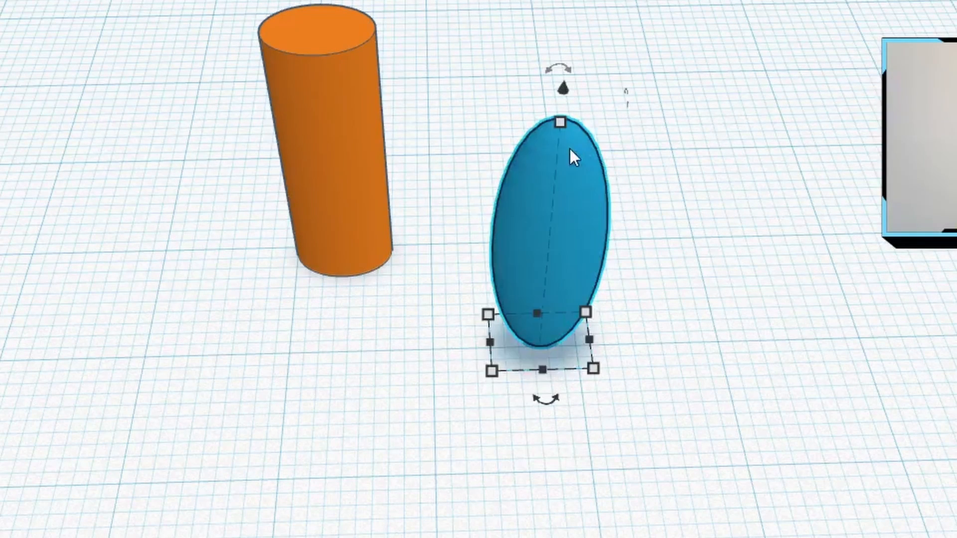
click(561, 123)
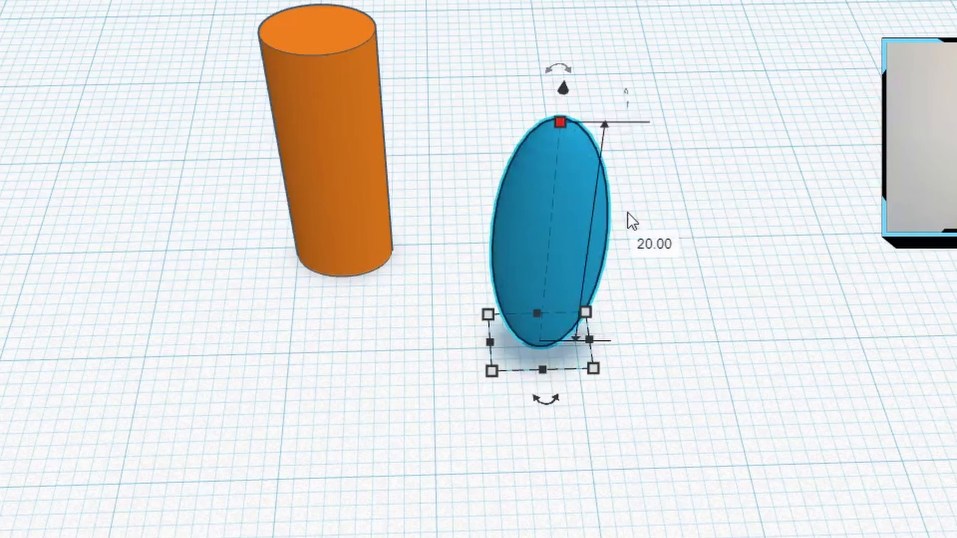
click(662, 246)
text(7)
key(Return)
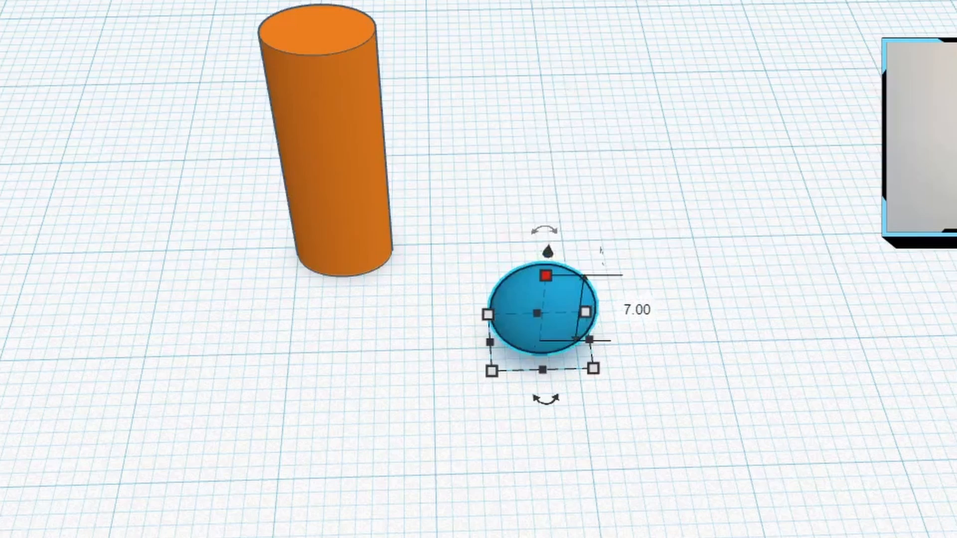
Set the orange cylinder's height to 60 mm
right_drag(666, 383, 748, 331)
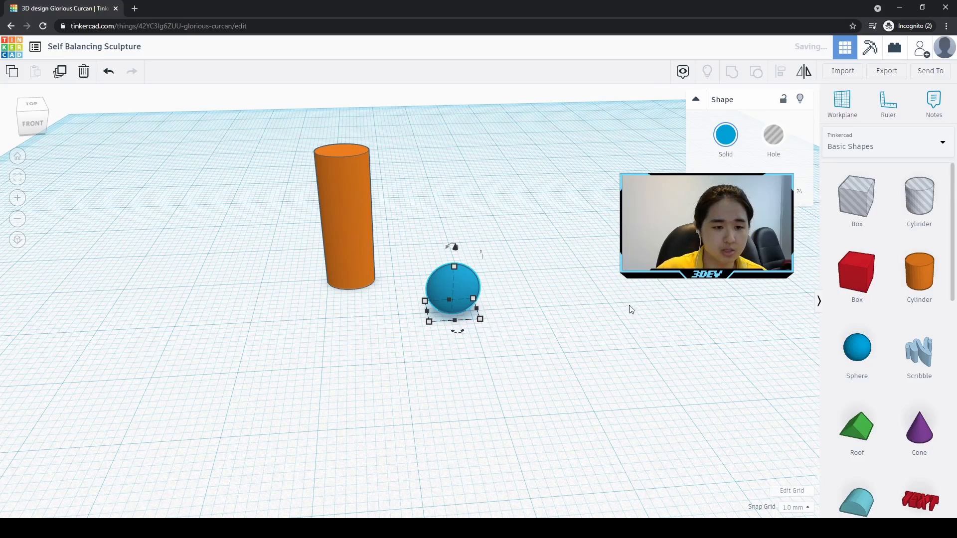
scroll(476, 342, up, 5)
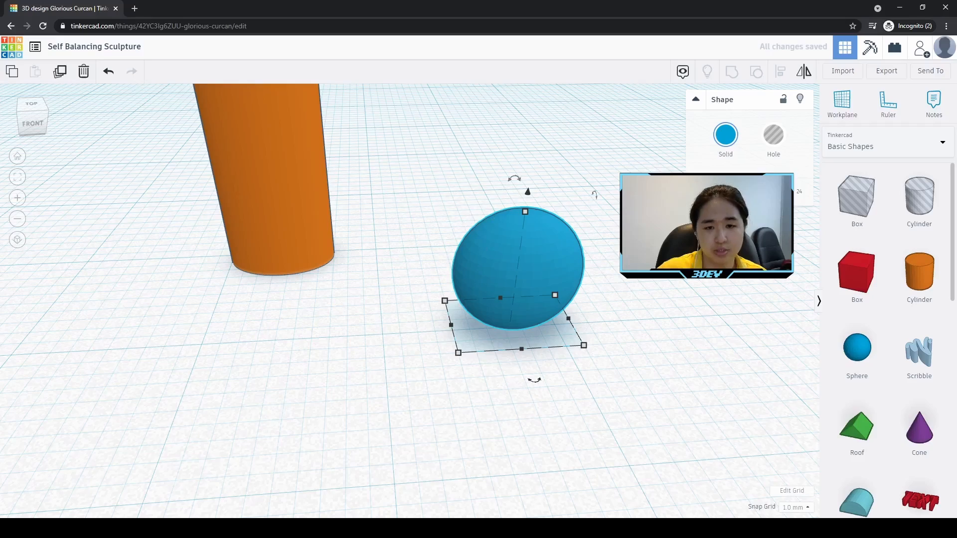
right_drag(429, 143, 429, 199)
click(228, 224)
scroll(259, 168, down, 3)
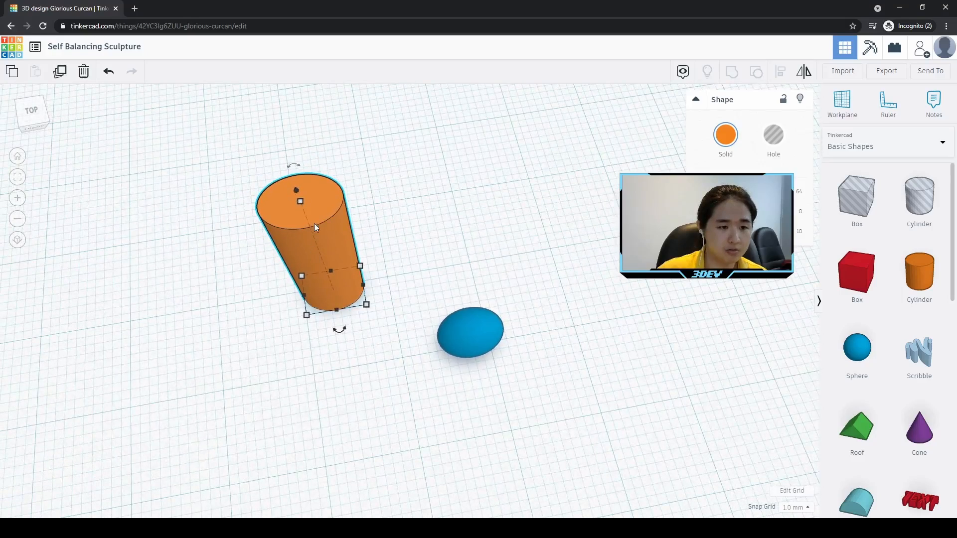
mouse_move(299, 200)
click(376, 253)
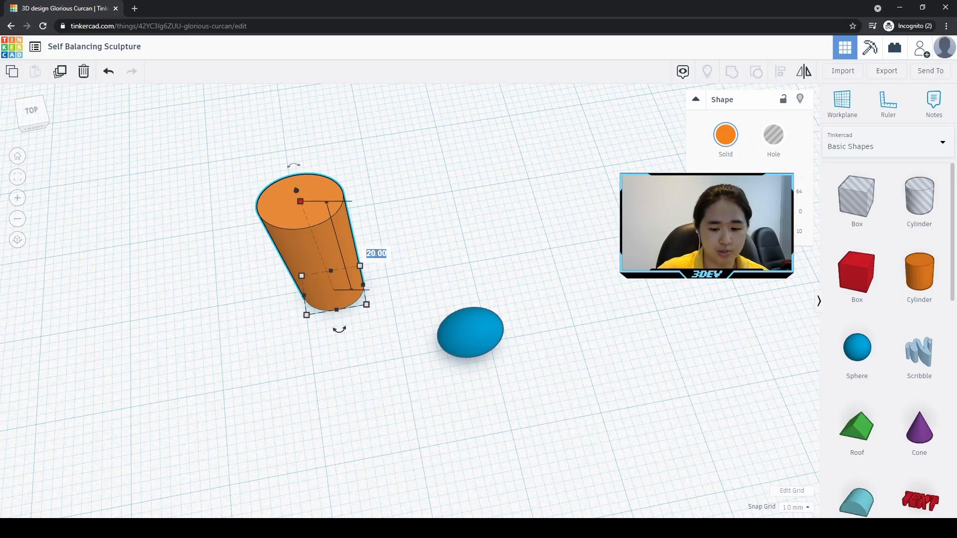
text(60)
key(Return)
scroll(570, 231, down, 1)
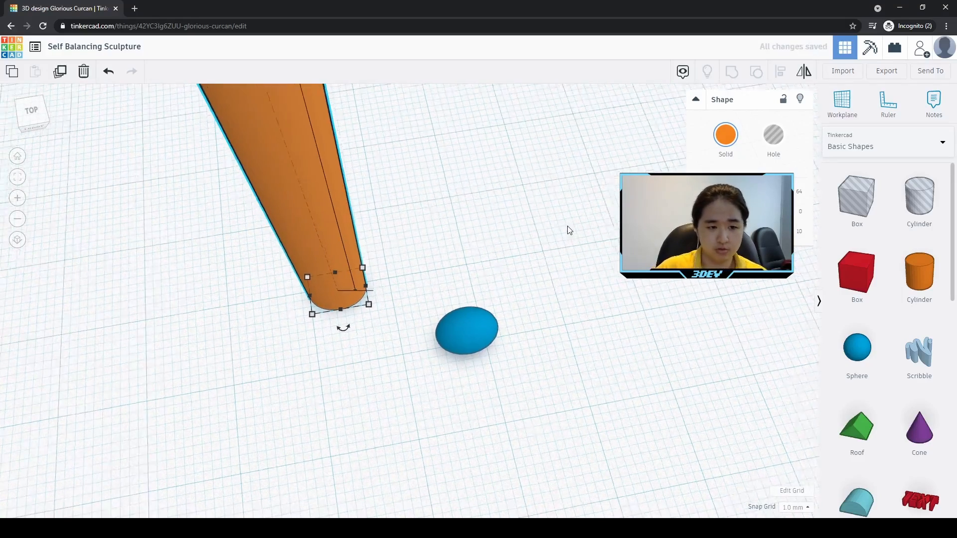
Rotate the orange cylinder from upright so it lies horizontally
scroll(570, 231, down, 5)
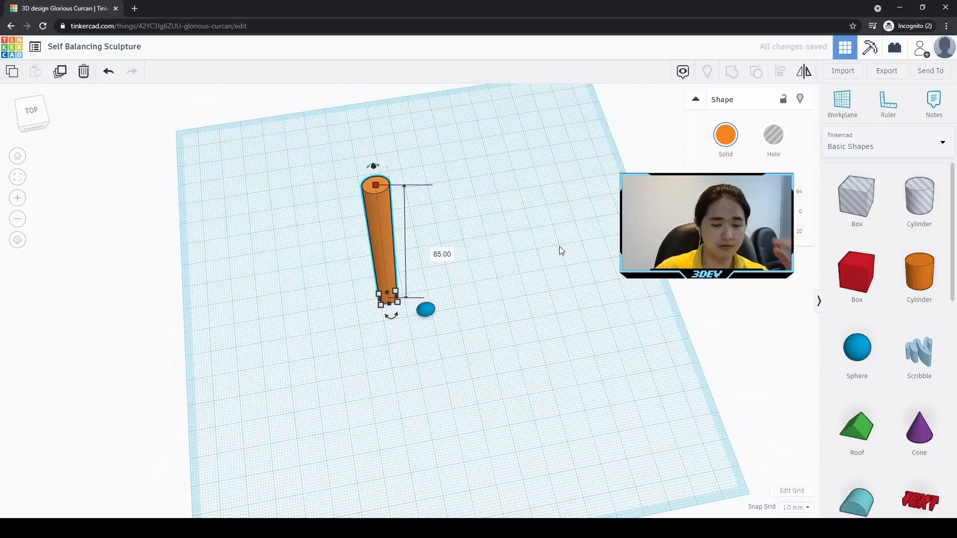
scroll(454, 227, up, 5)
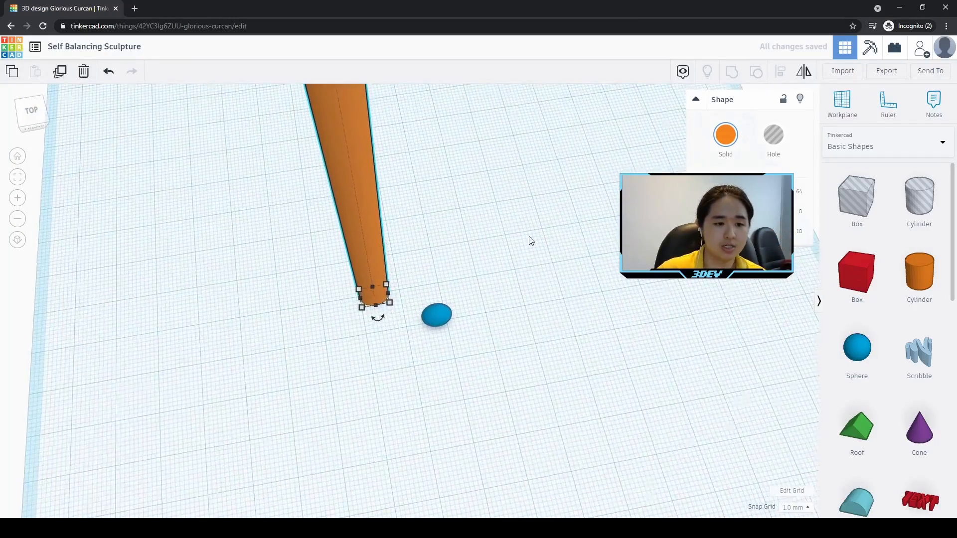
right_drag(530, 240, 547, 335)
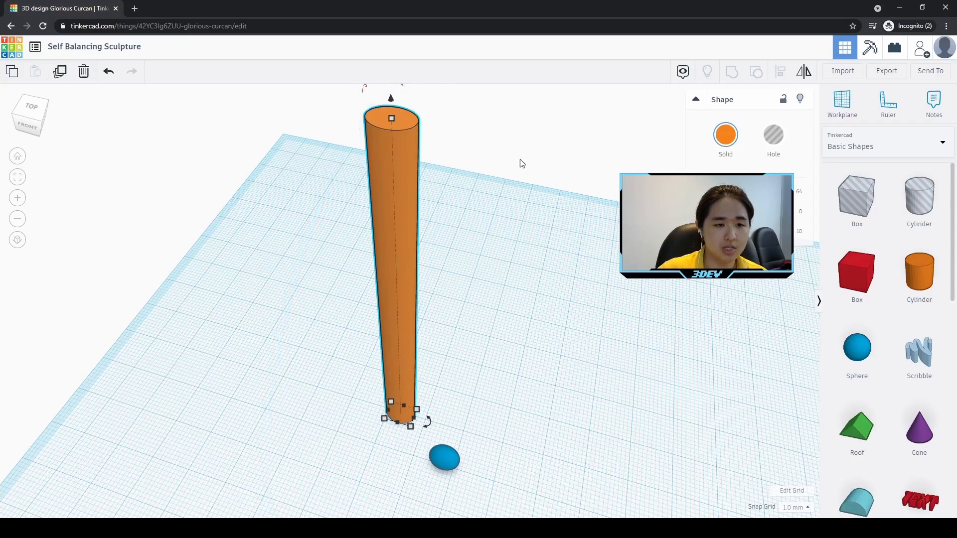
scroll(548, 171, down, 2)
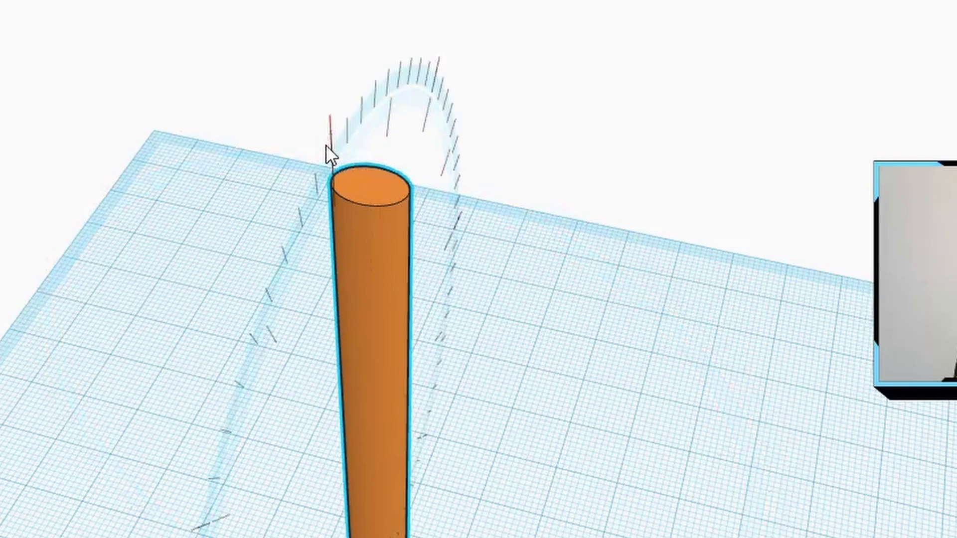
right_drag(617, 385, 438, 389)
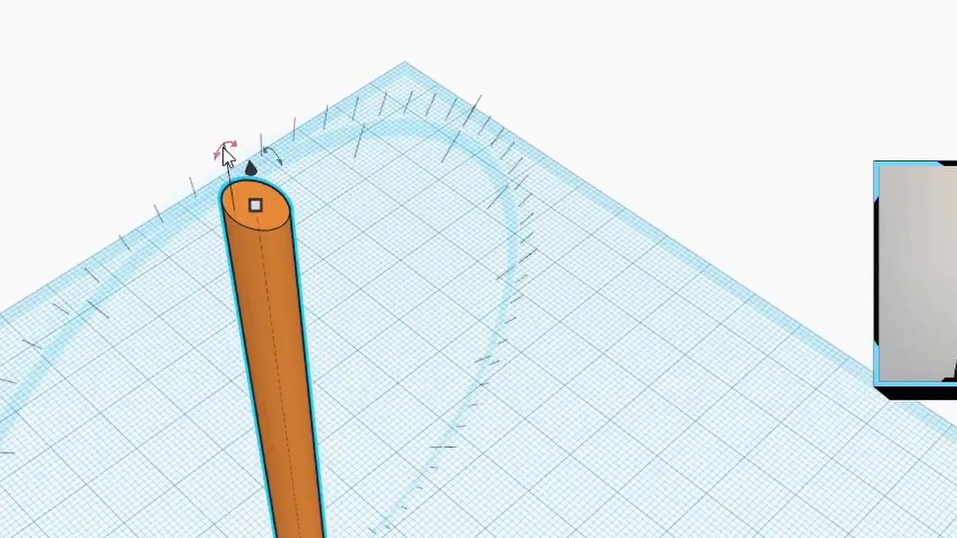
scroll(223, 146, up, 3)
scroll(222, 147, down, 5)
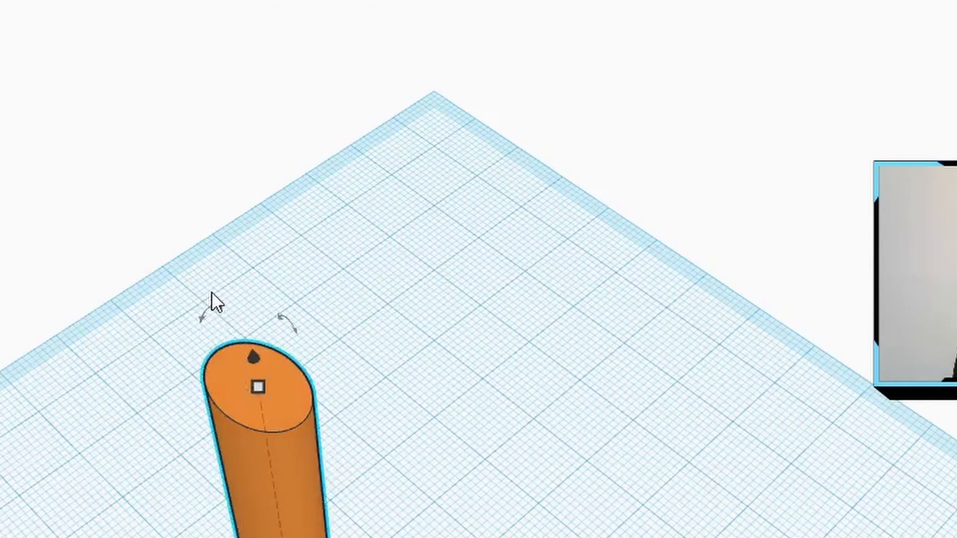
drag(205, 308, 205, 307)
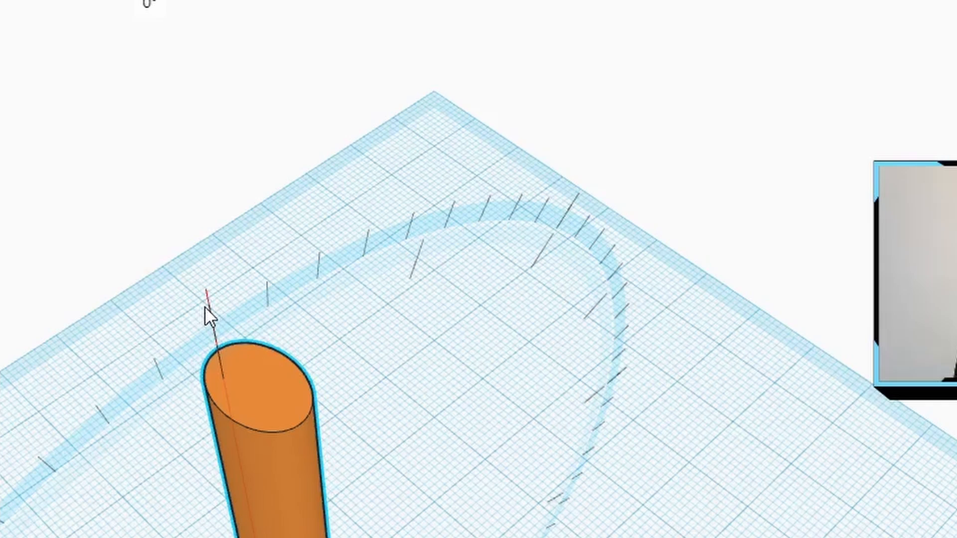
drag(204, 306, 644, 339)
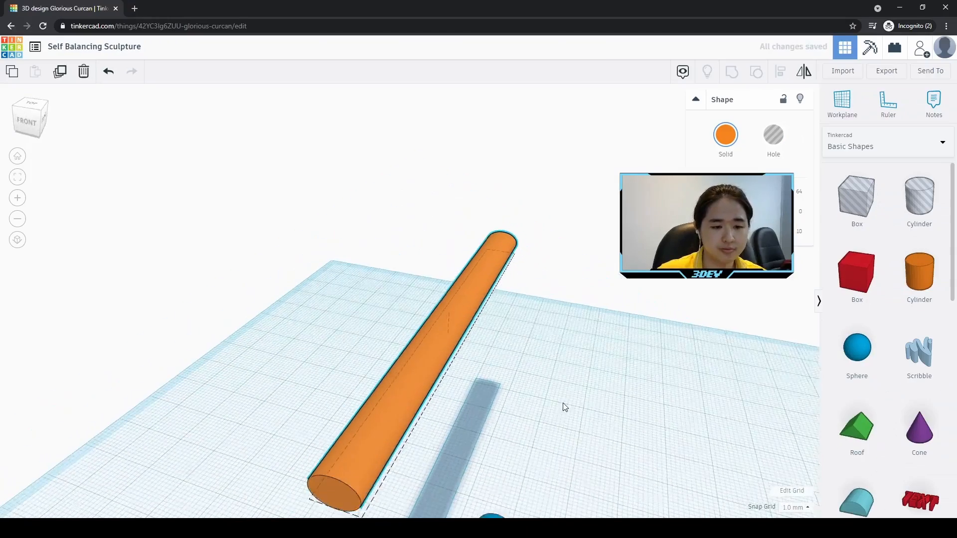
Lower the horizontal cylinder to the workplane by setting its height above it to 0
drag(468, 268, 461, 402)
click(555, 371)
text(0)
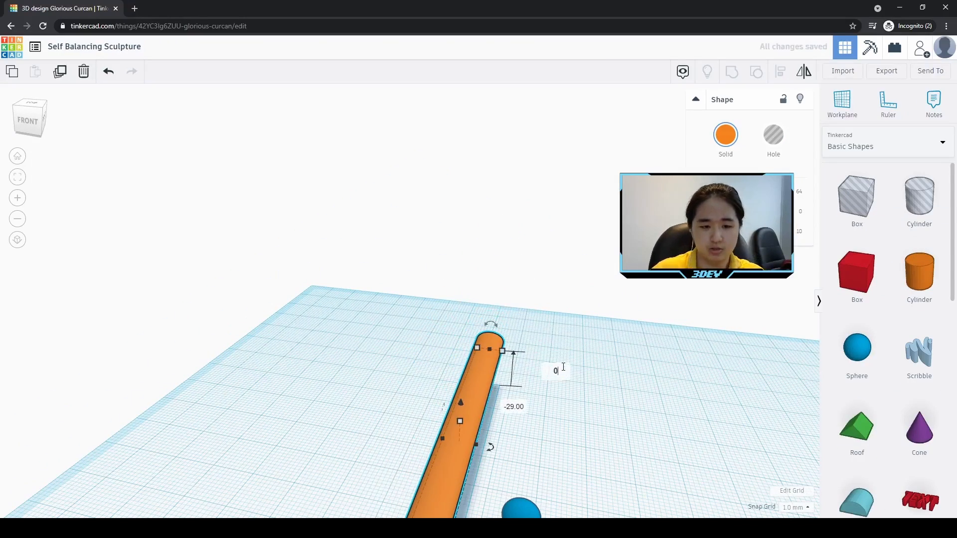
key(Return)
click(553, 443)
Rotate the blue flattened sphere so it lies flat, with its shortest dimension vertical
right_drag(552, 440, 568, 397)
middle_drag(565, 421, 510, 228)
right_drag(511, 231, 410, 381)
click(500, 326)
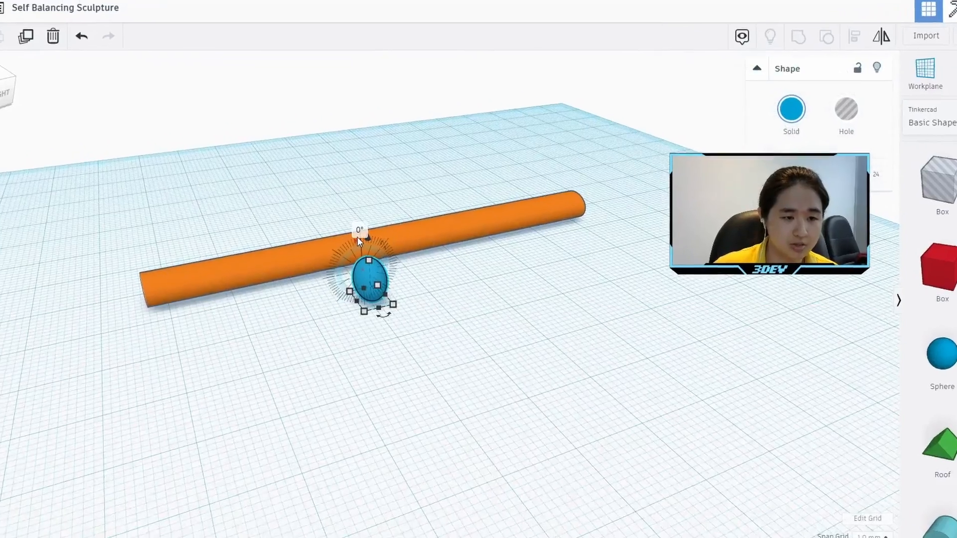
scroll(468, 299, up, 3)
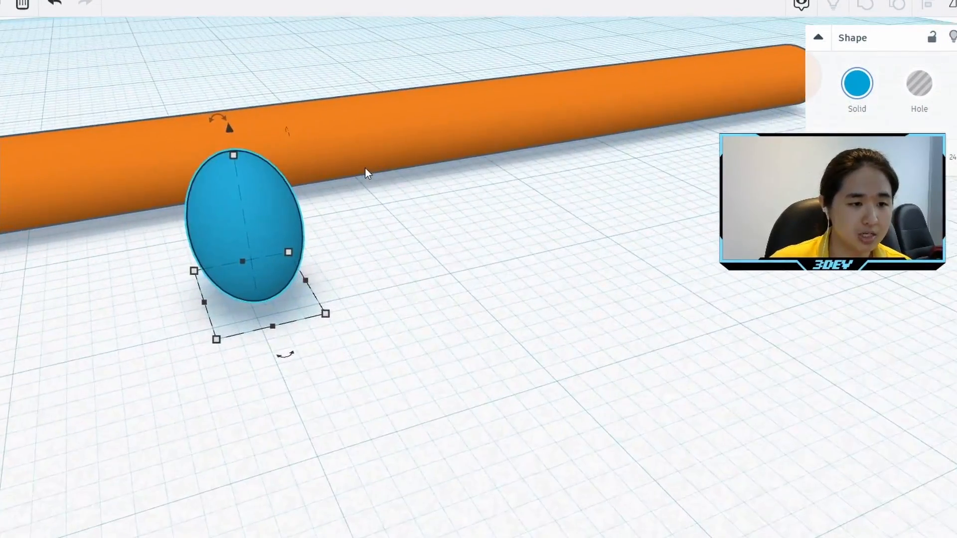
middle_drag(365, 166, 549, 241)
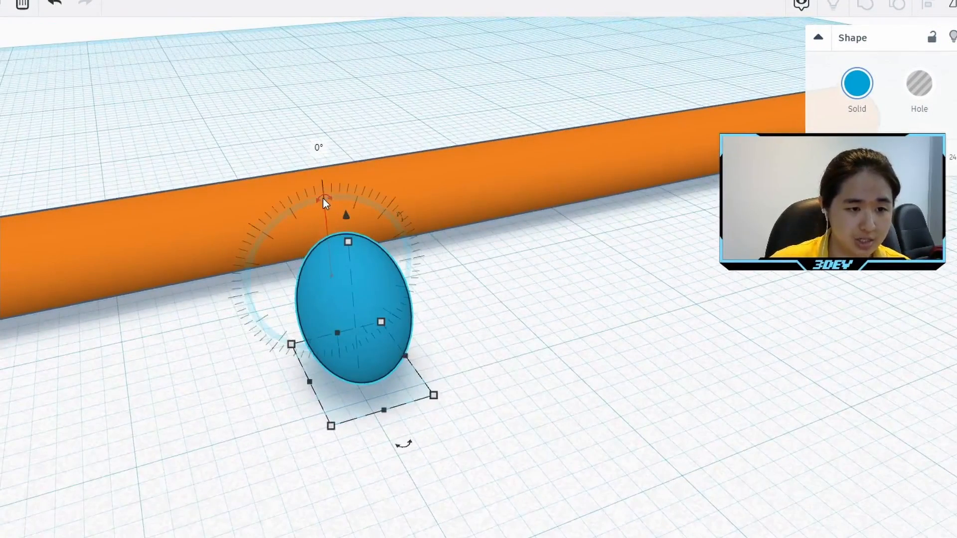
click(323, 198)
scroll(653, 369, up, 2)
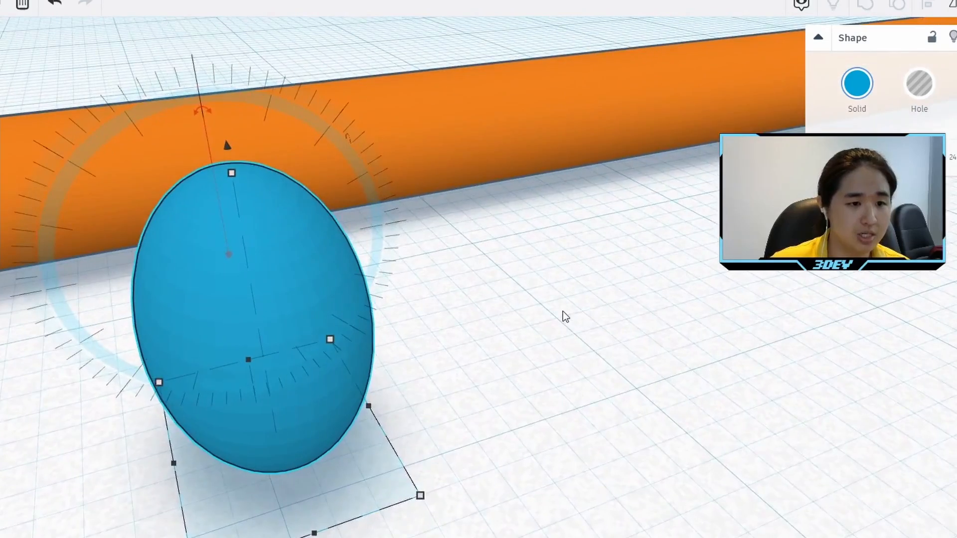
scroll(566, 309, down, 3)
scroll(214, 113, up, 4)
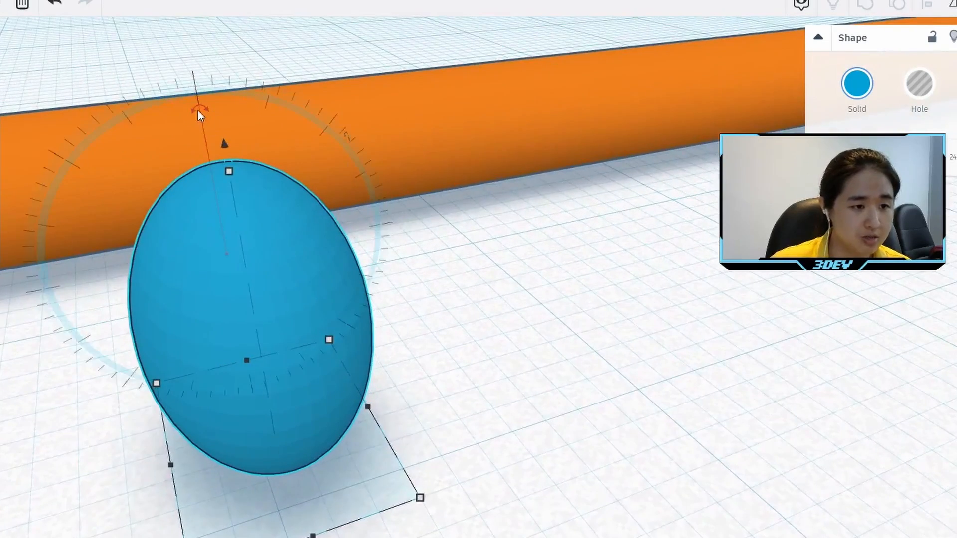
click(198, 109)
drag(198, 111, 523, 250)
click(521, 247)
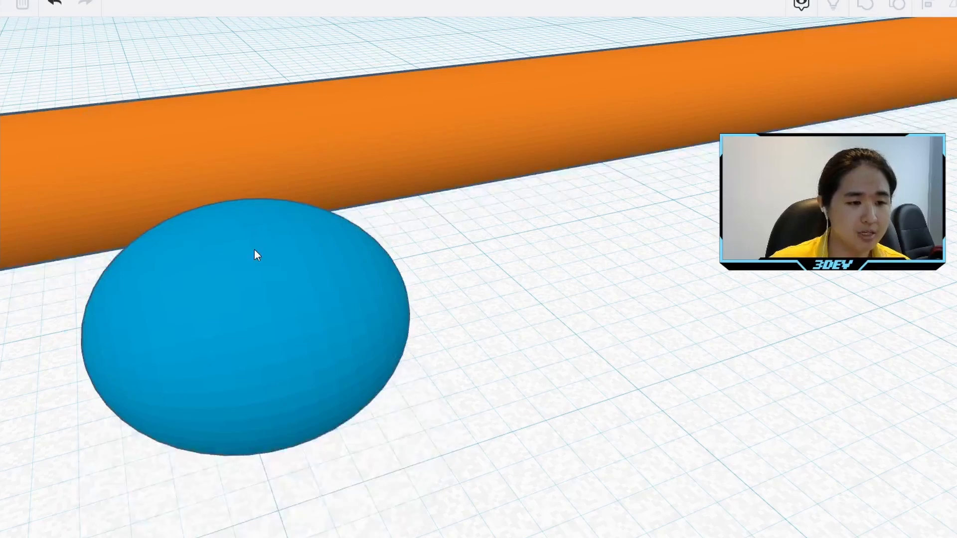
Lower the rotated blue sphere by 1 mm onto the workplane
click(256, 254)
drag(233, 192, 240, 232)
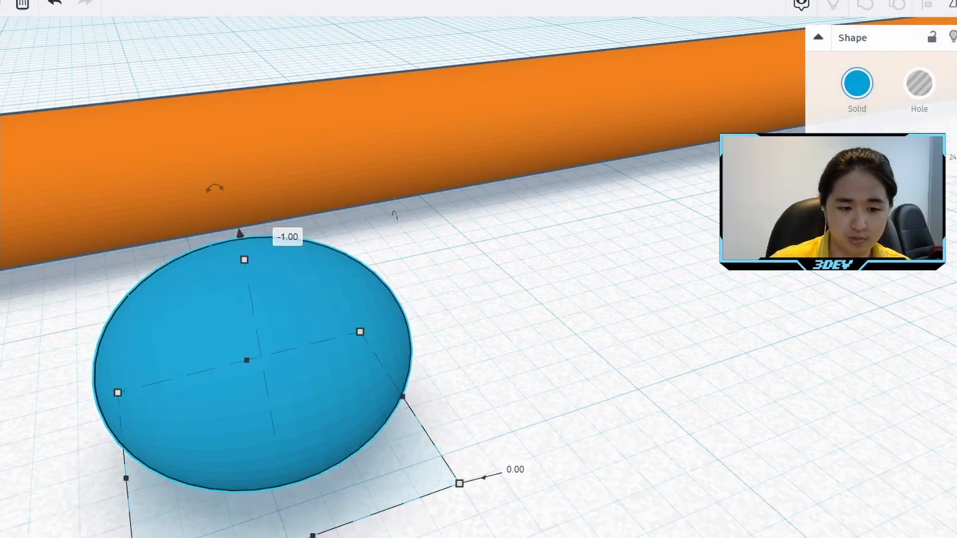
click(643, 389)
Select the cylinder and sphere together and align their centres across the cylinder's width and along its length
scroll(524, 386, down, 6)
right_drag(468, 381, 536, 368)
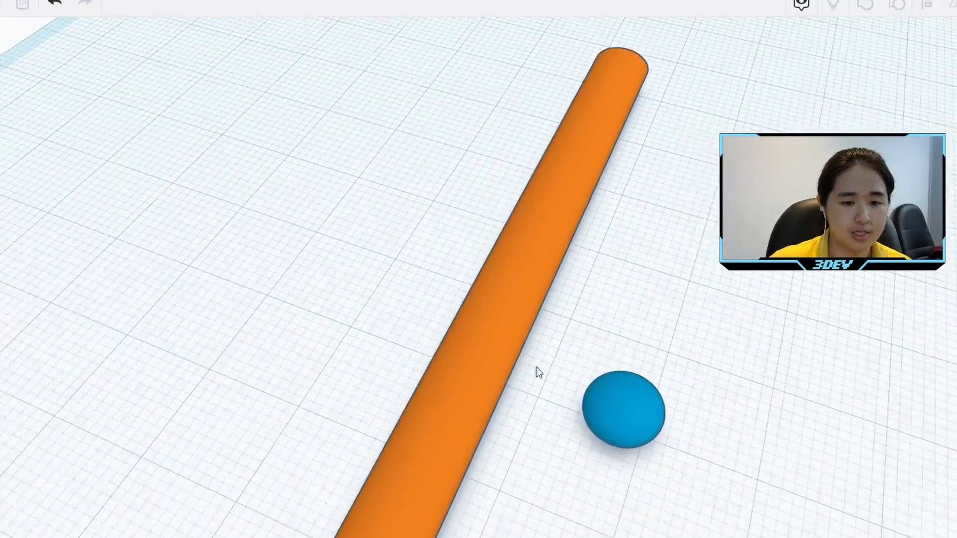
scroll(575, 427, down, 3)
right_drag(574, 427, 574, 408)
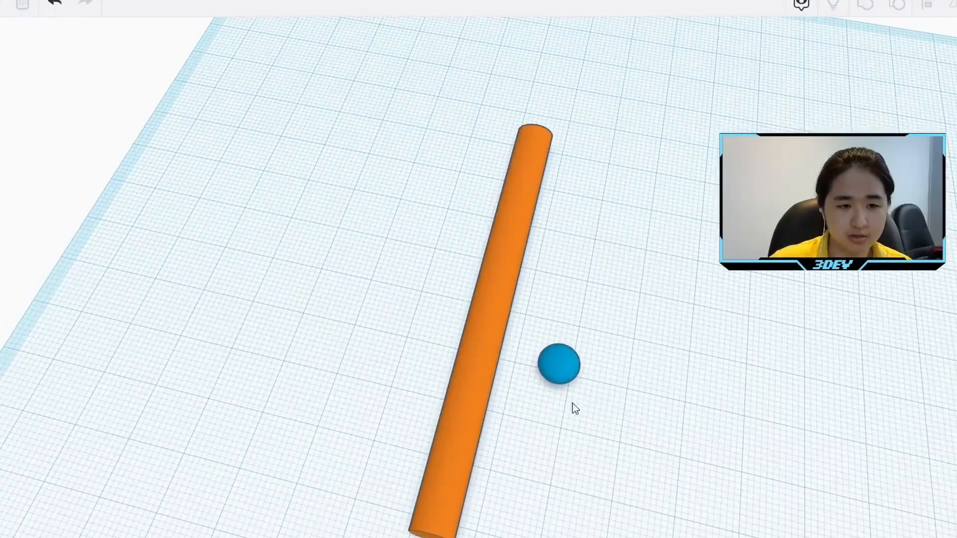
click(562, 367)
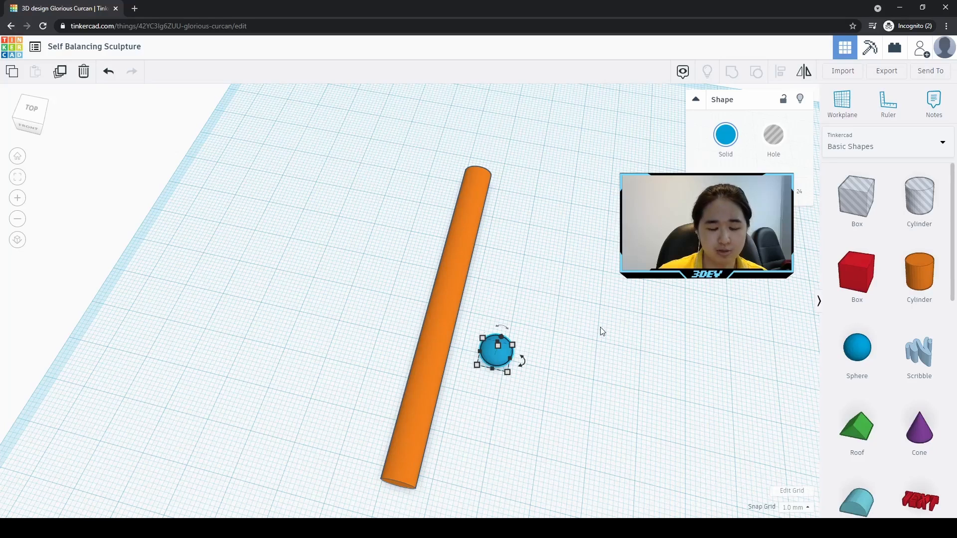
shift+click(423, 370)
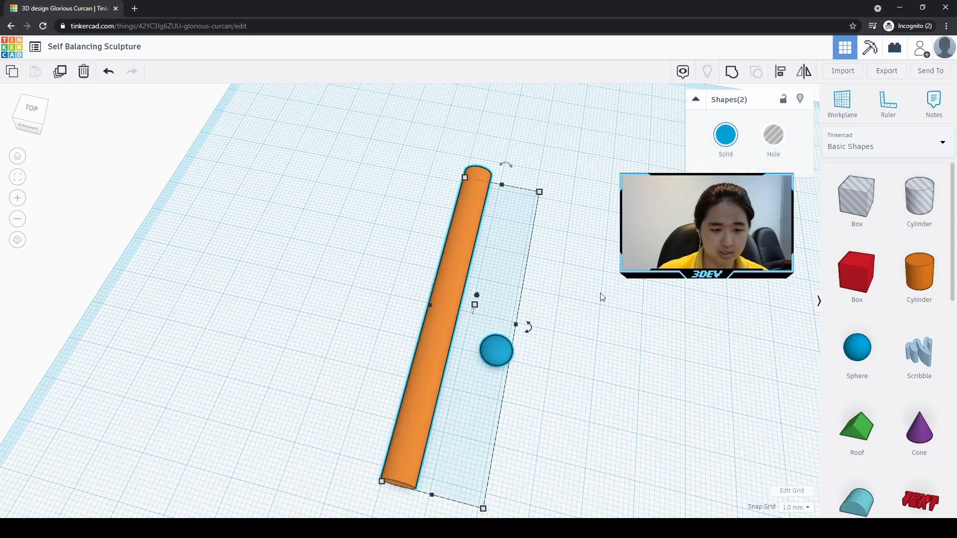
click(652, 298)
drag(612, 209, 318, 442)
key(l)
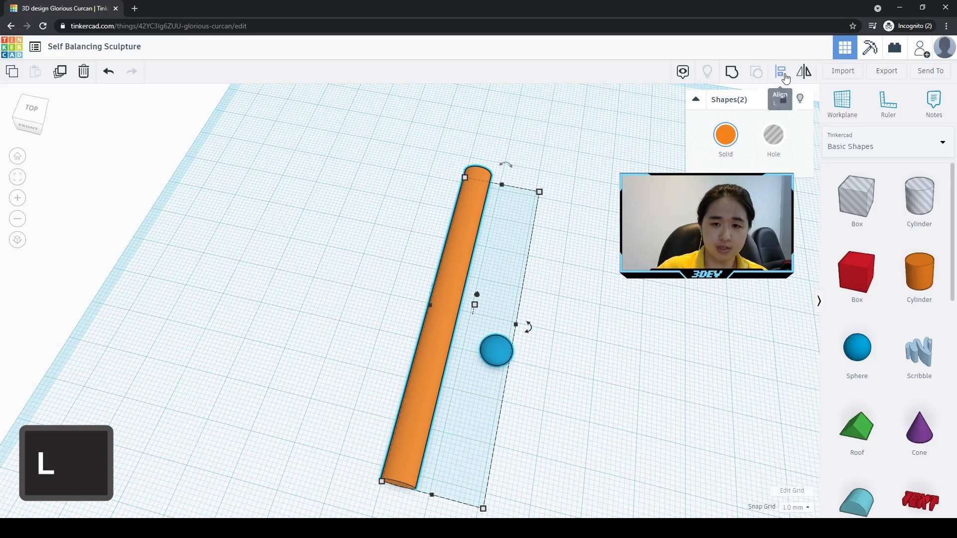
click(781, 74)
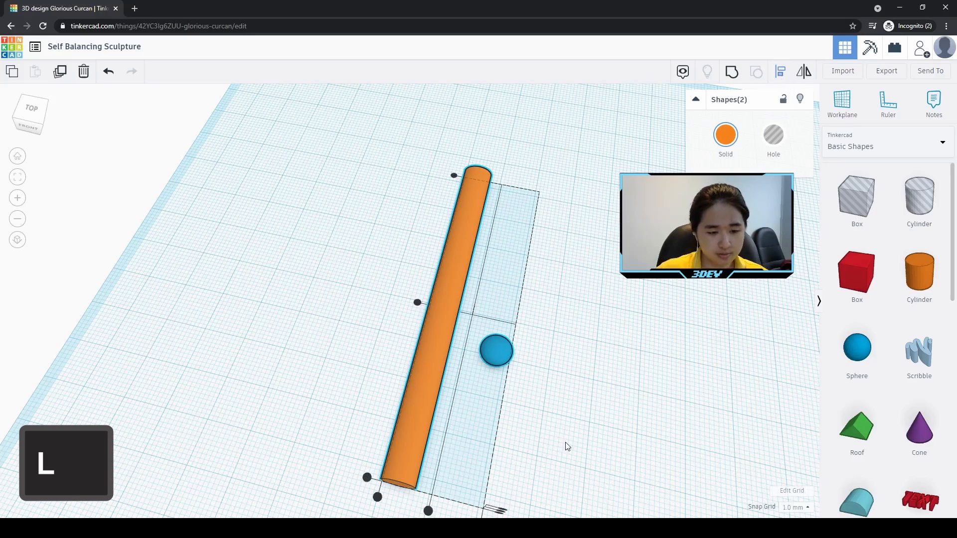
middle_drag(567, 446, 579, 410)
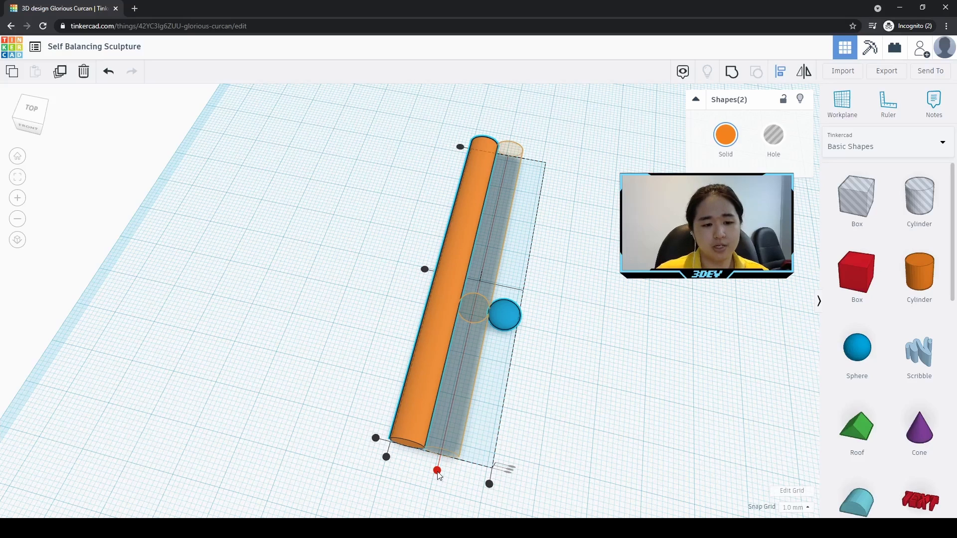
click(438, 471)
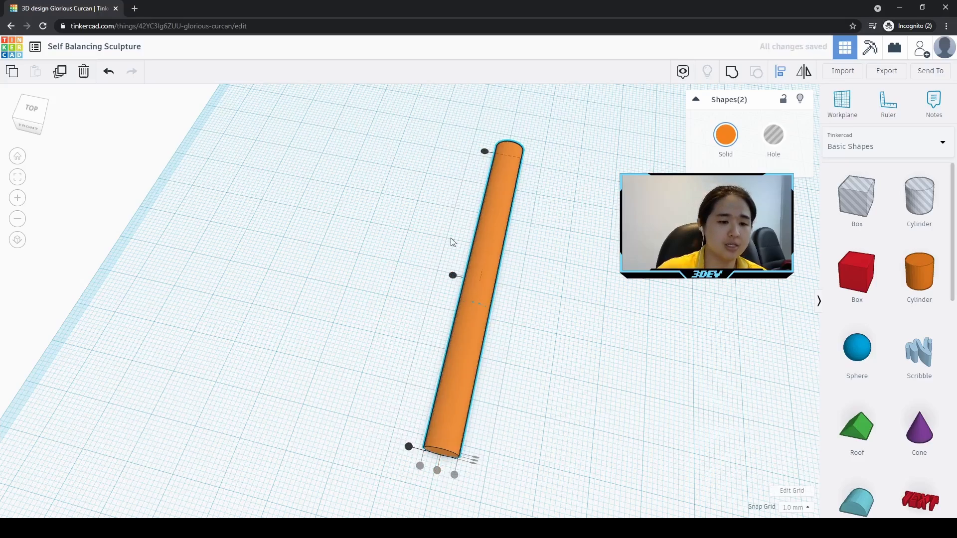
click(451, 272)
Align the sphere and cylinder flush at the cylinder's front end, then deselect them
right_drag(610, 449, 426, 470)
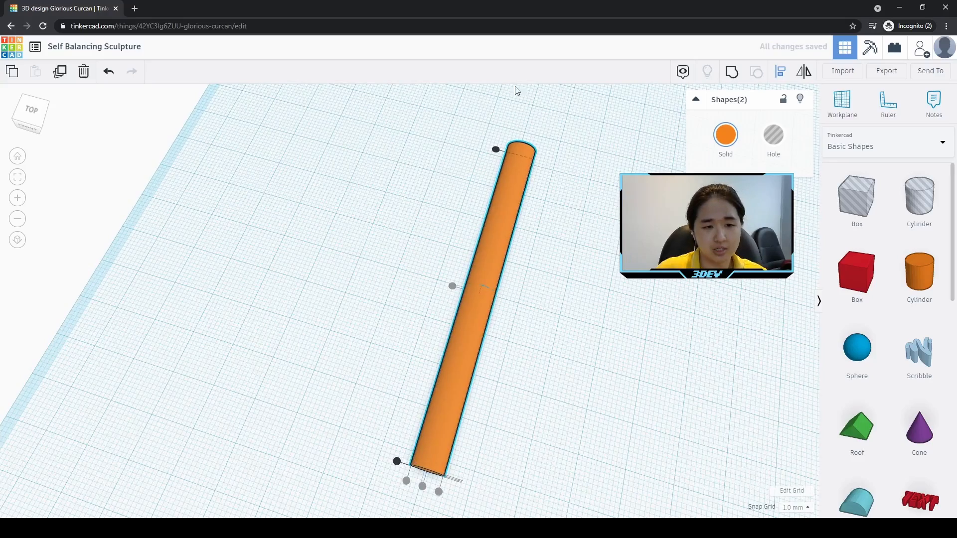
right_drag(566, 464, 488, 408)
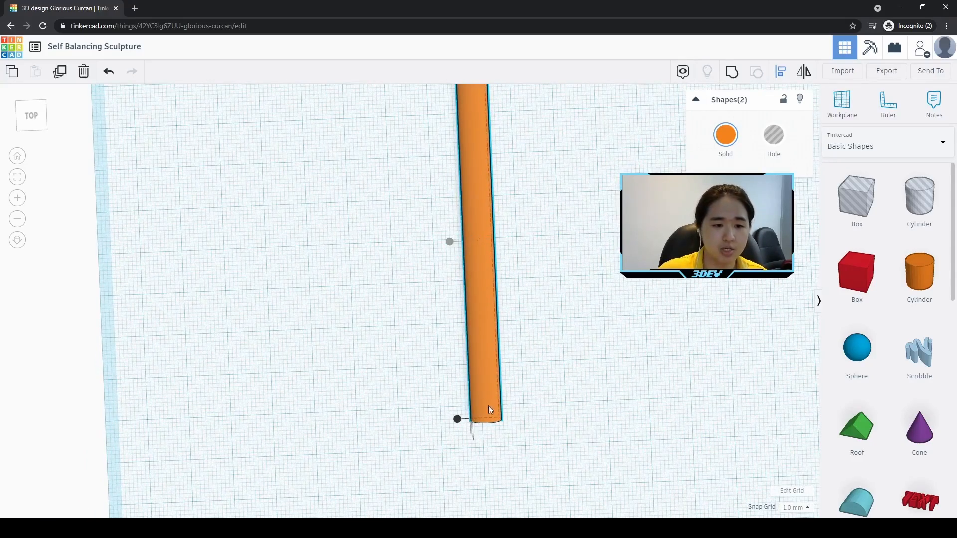
click(458, 419)
right_drag(619, 427, 588, 375)
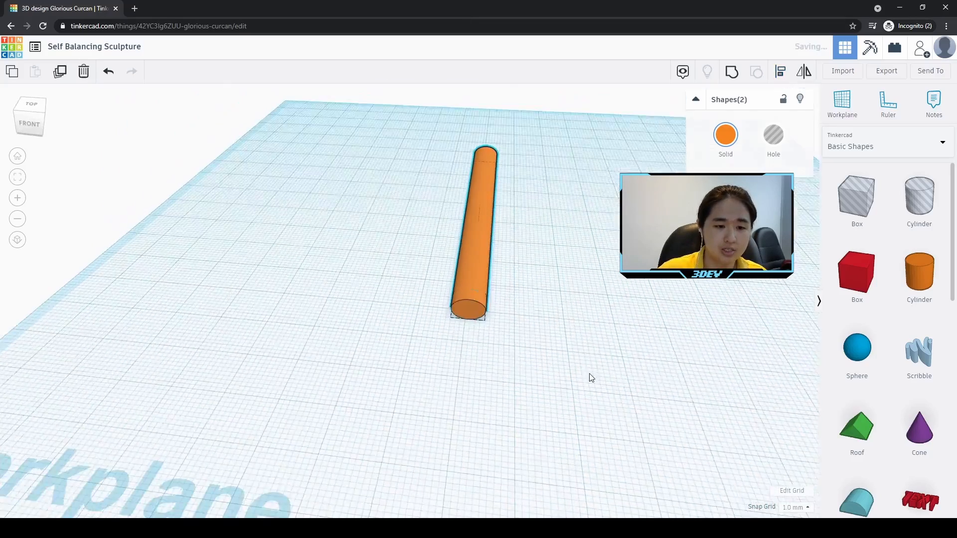
key(l)
scroll(583, 374, up, 5)
scroll(678, 357, up, 3)
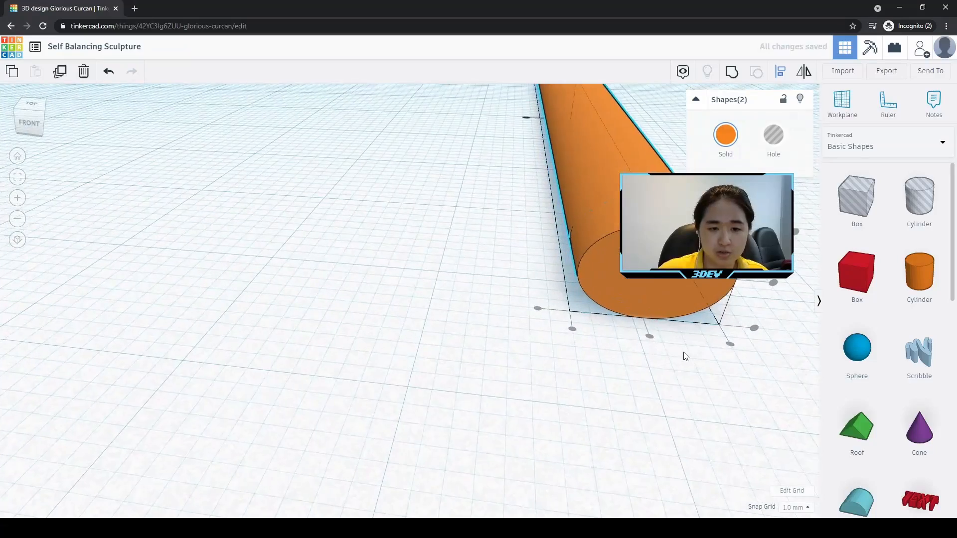
scroll(714, 351, down, 3)
click(502, 329)
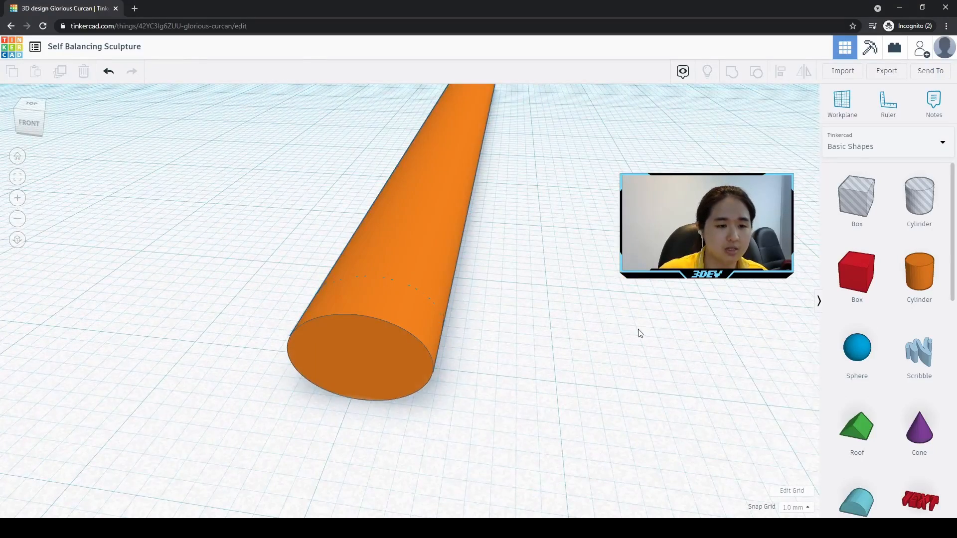
Move the orange cylinder away from the blue sphere, about 23 mm along its length direction
scroll(638, 332, down, 3)
right_drag(593, 356, 487, 383)
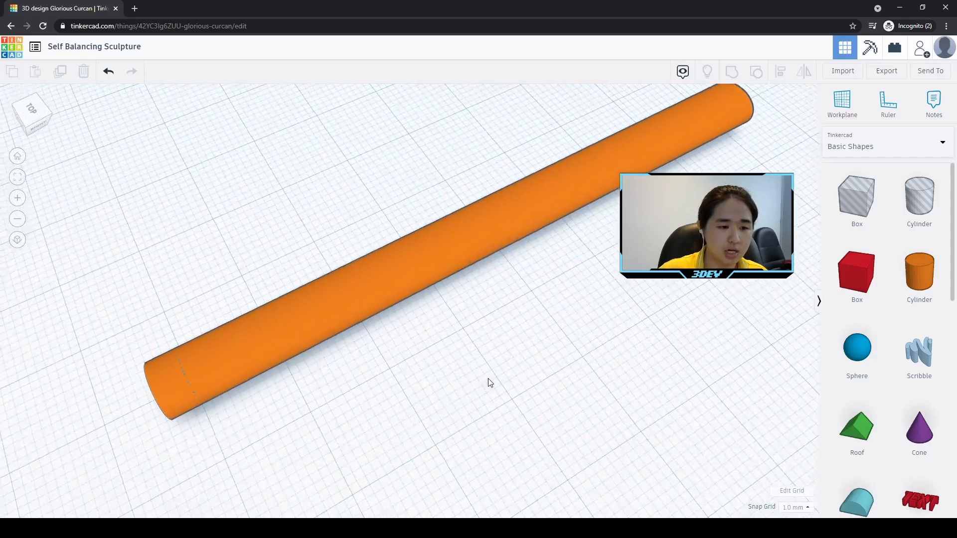
click(292, 315)
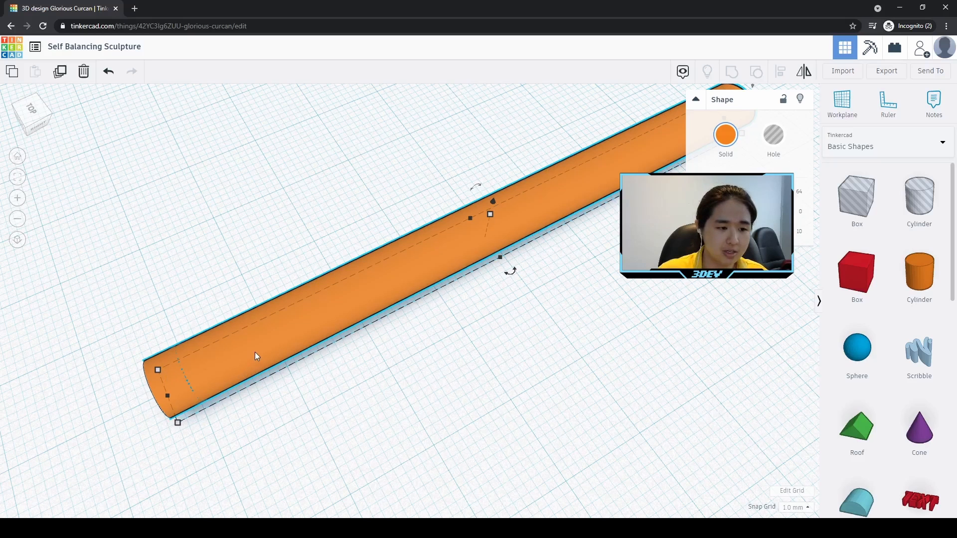
middle_drag(310, 336, 581, 405)
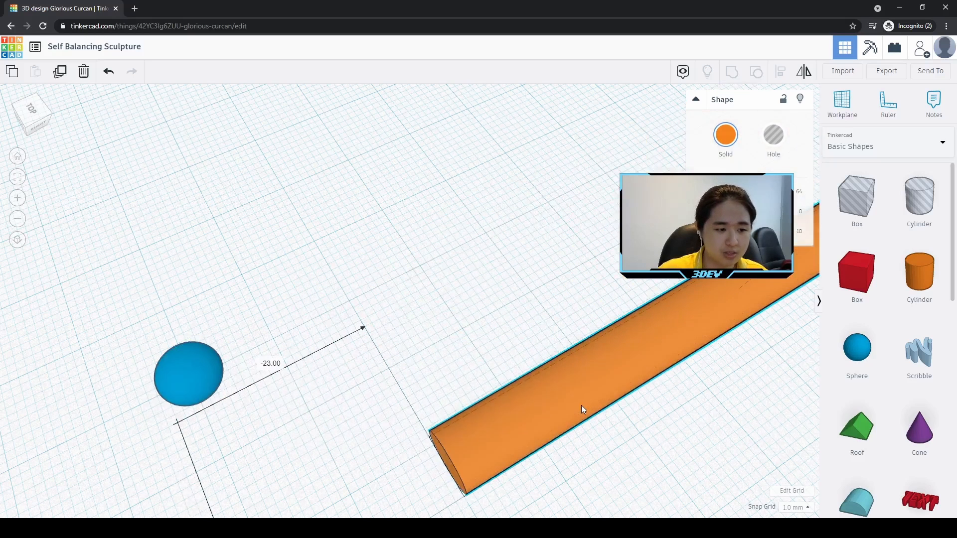
click(348, 325)
Examine the blue sphere from directly above and check its width along the cylinder's length direction
click(192, 373)
middle_drag(318, 320, 455, 276)
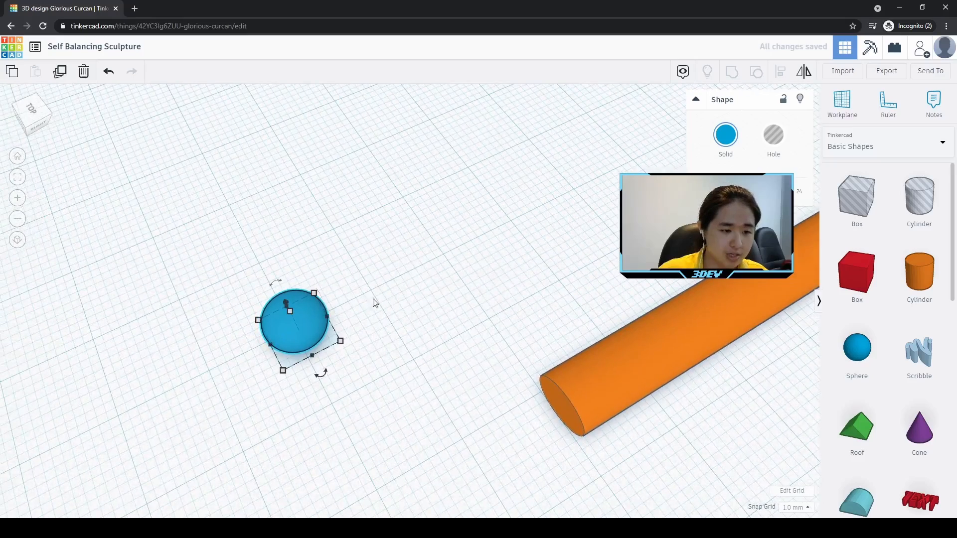
right_drag(378, 364, 364, 386)
middle_drag(429, 279, 545, 198)
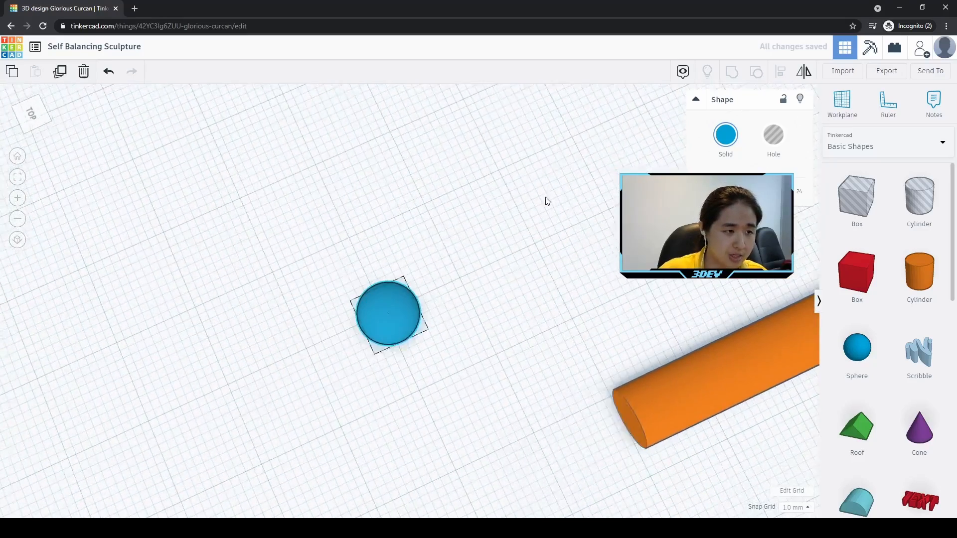
right_drag(527, 435, 477, 450)
scroll(456, 385, up, 5)
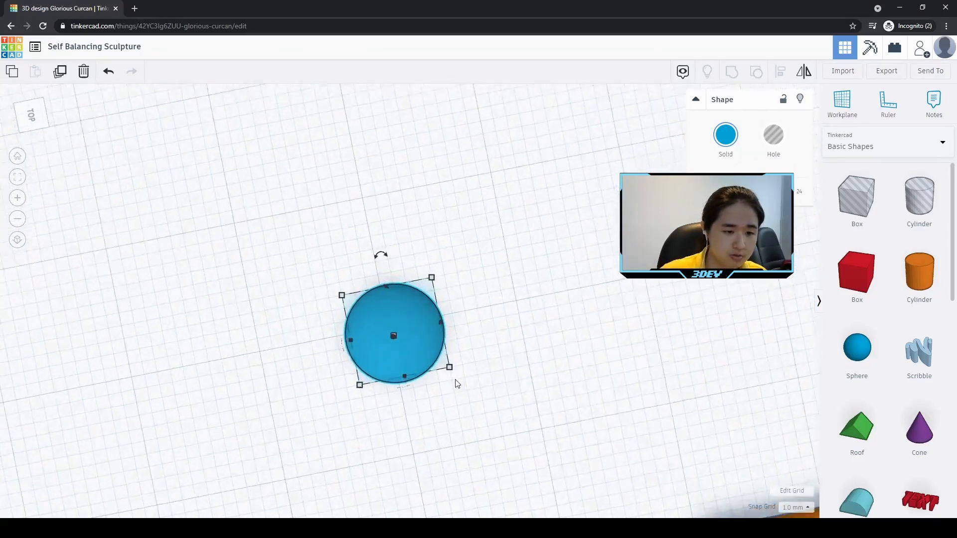
middle_drag(572, 408, 662, 292)
scroll(641, 383, up, 4)
right_drag(676, 375, 647, 387)
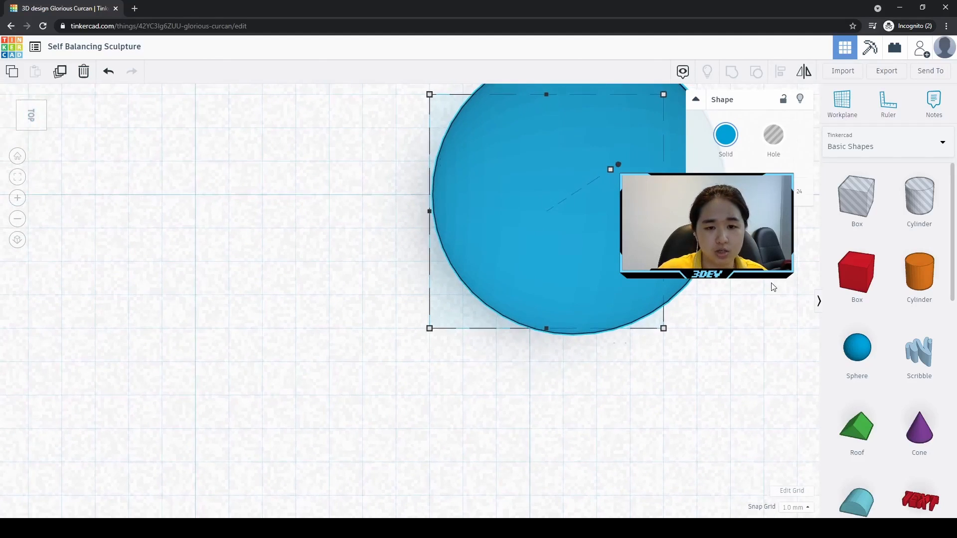
key(f)
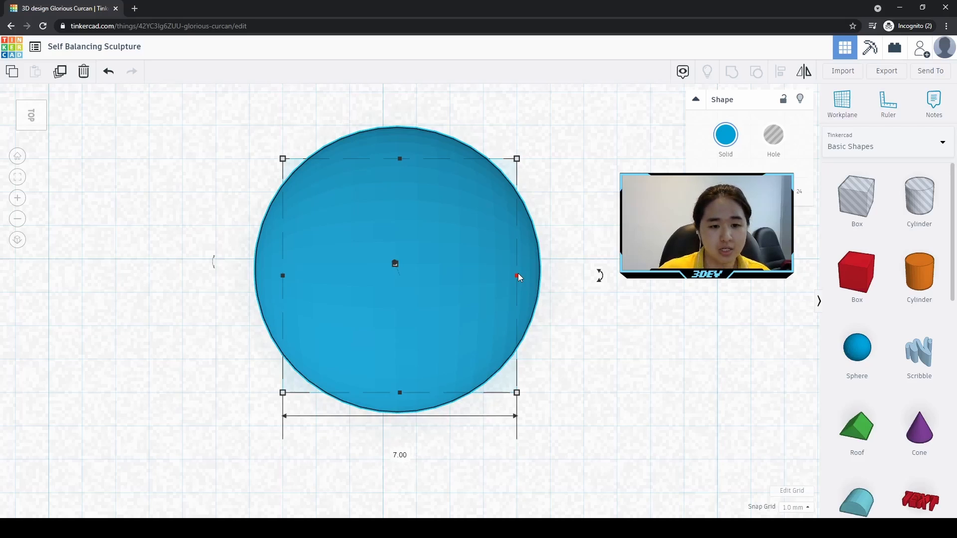
scroll(737, 376, down, 5)
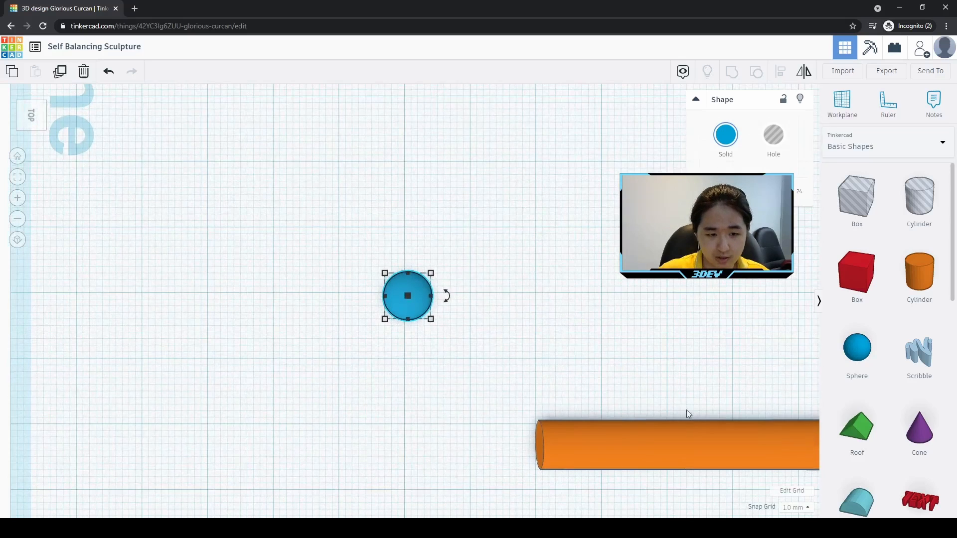
Undo the cylinder's last move and clear the selection
key(ctrl+z)
click(499, 382)
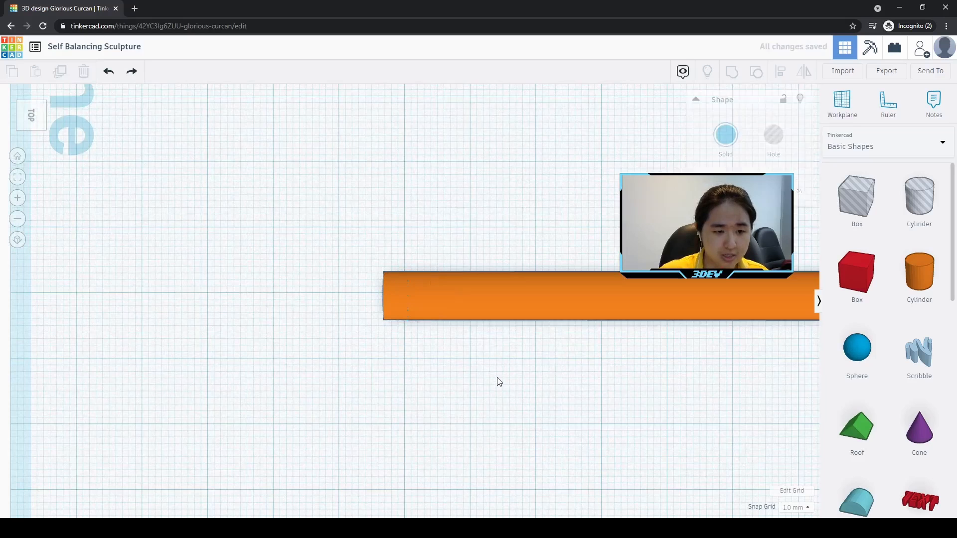
Try moving the orange cylinder 2 mm sideways off the sphere, and undo that move
scroll(500, 381, up, 2)
click(522, 306)
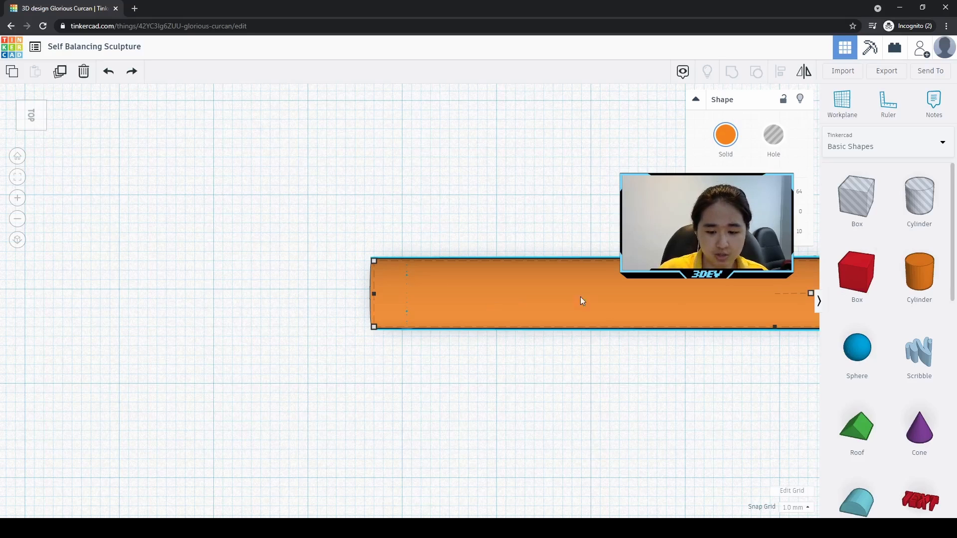
shift+click(555, 298)
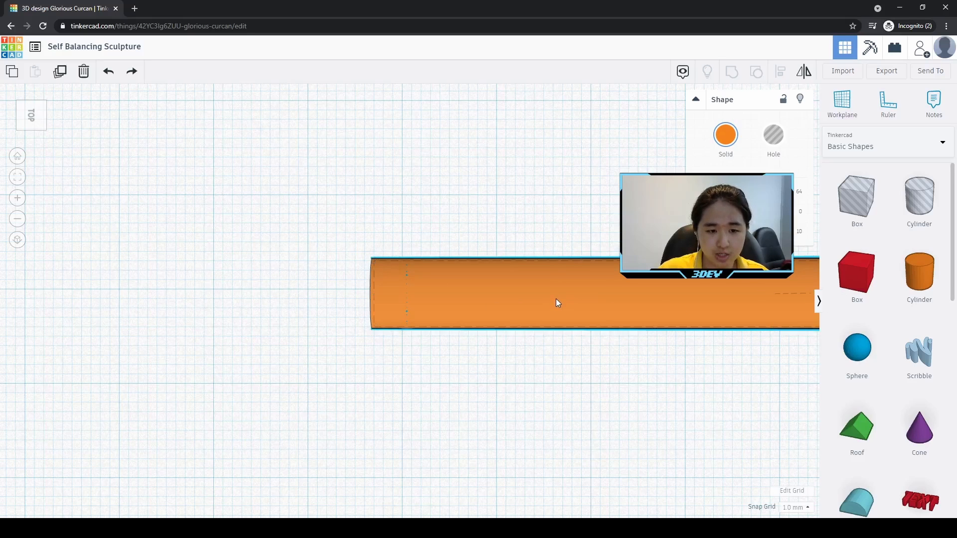
shift+click(590, 290)
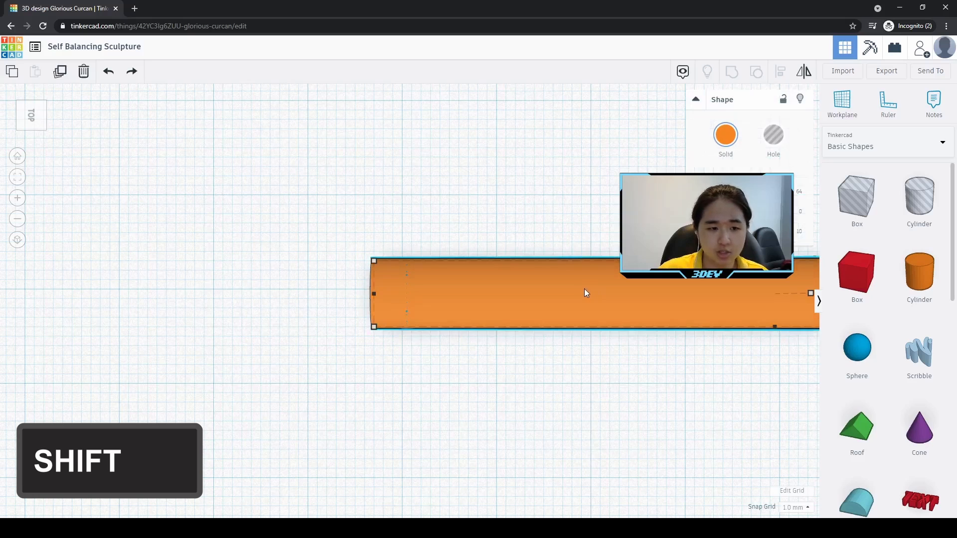
mouse_move(577, 291)
shift+mouse_down()
mouse_move(577, 215)
mouse_move(589, 212)
mouse_move(599, 166)
mouse_move(580, 273)
shift+mouse_up()
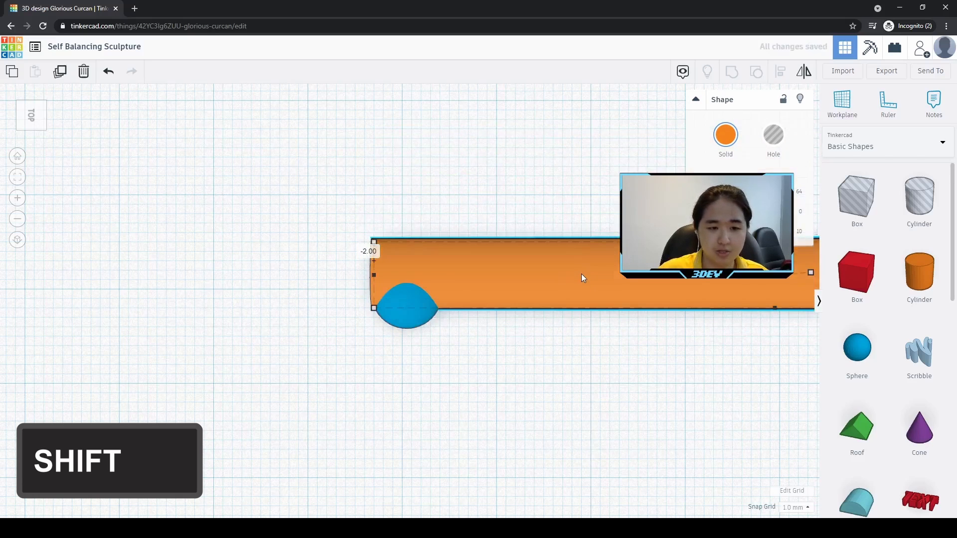
key(ctrl+z)
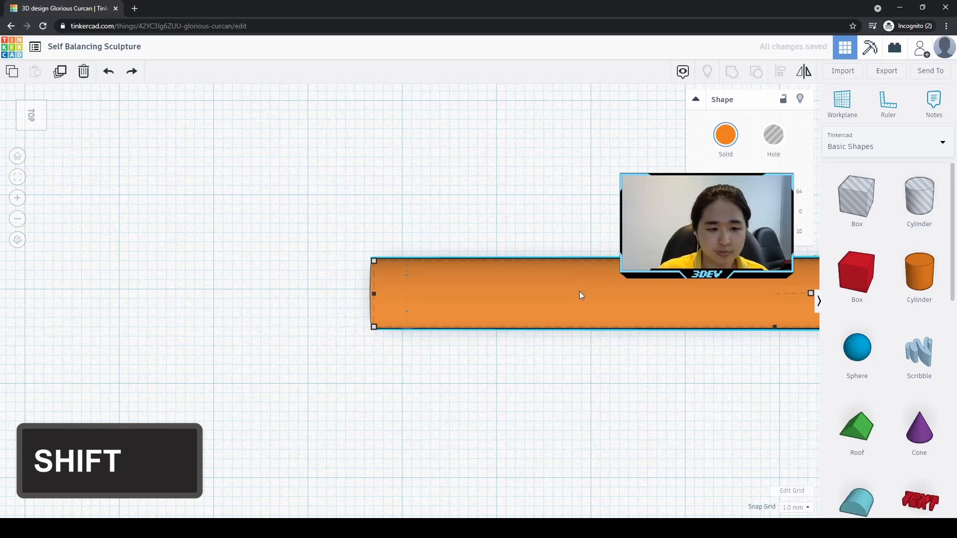
Shift the cylinder straight along its length with an offset of -3.5 mm, leaving half the sphere as a rounded end, and deselect it
shift+drag(548, 292, 573, 295)
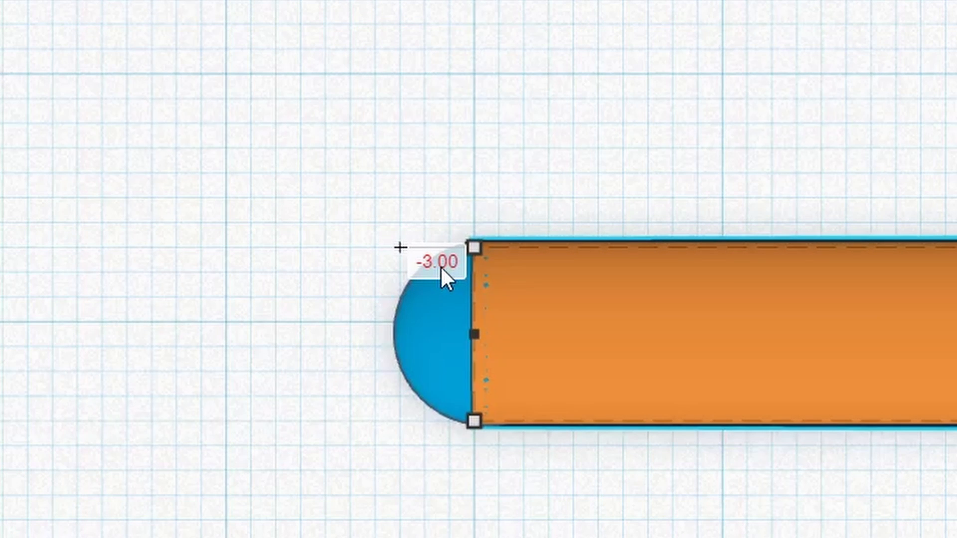
click(441, 266)
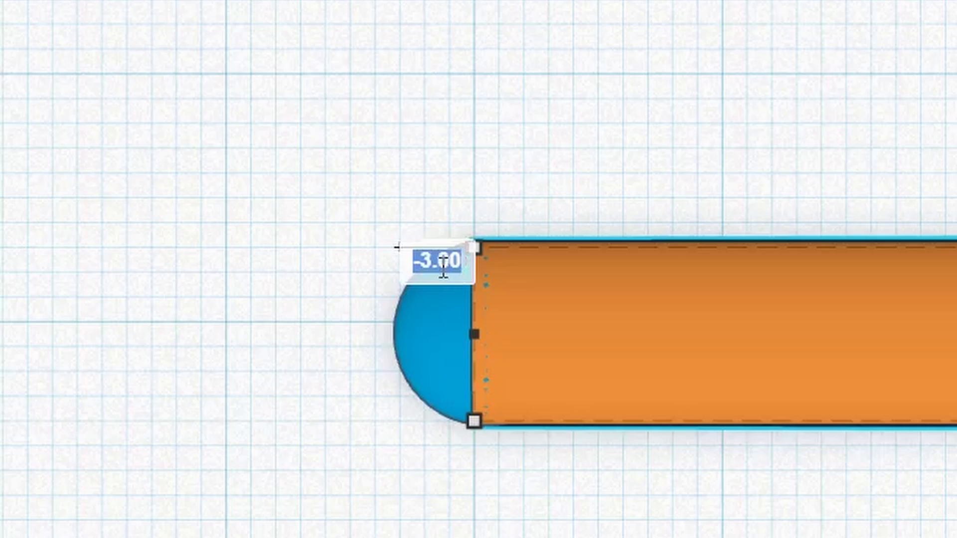
click(438, 263)
key(BackSpace)
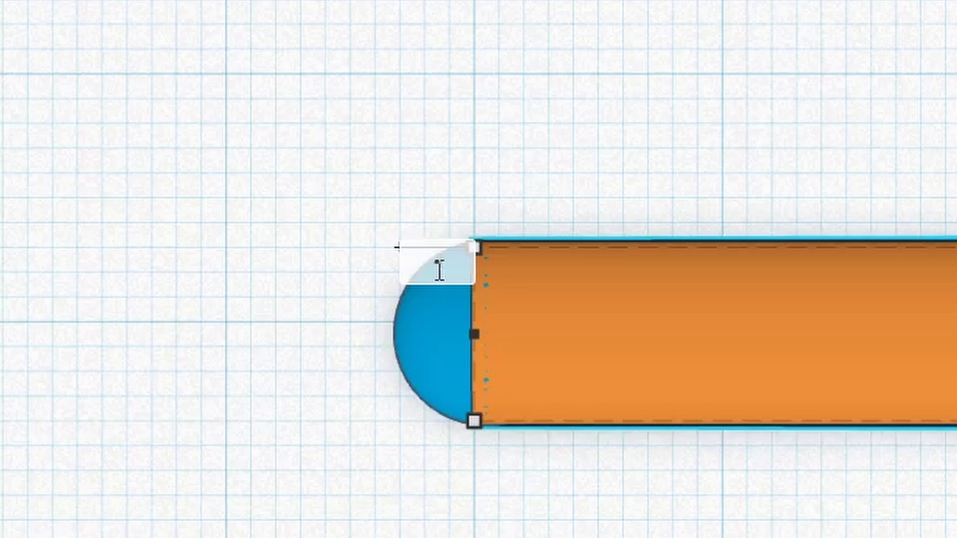
text(-3.5)
key(Return)
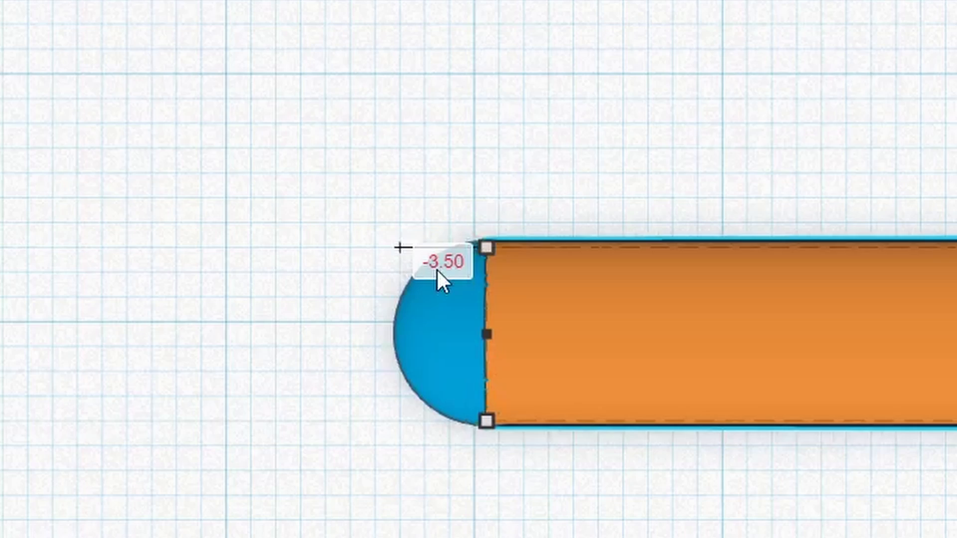
click(774, 137)
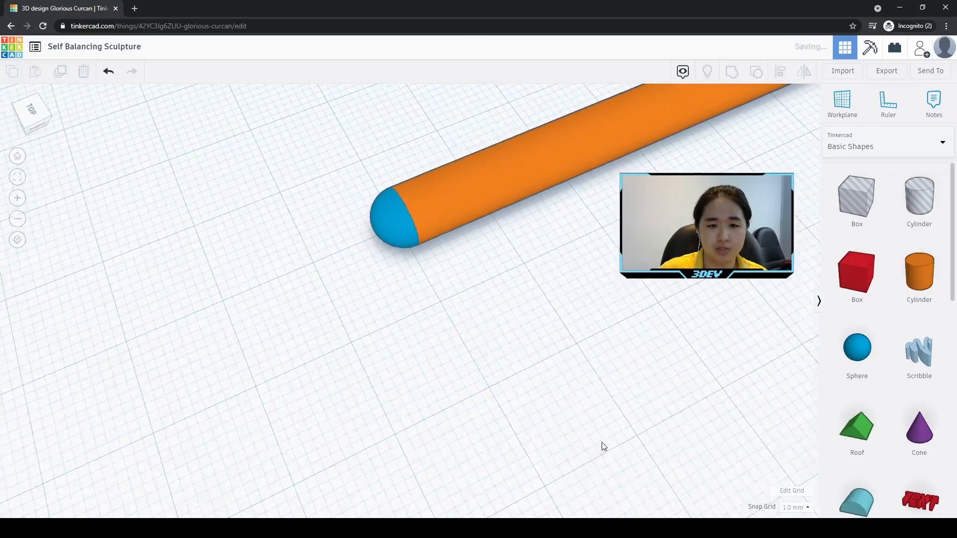
Duplicate the cylinder together with its sphere and place the copy beside the original, then deselect it
right_drag(529, 289, 324, 437)
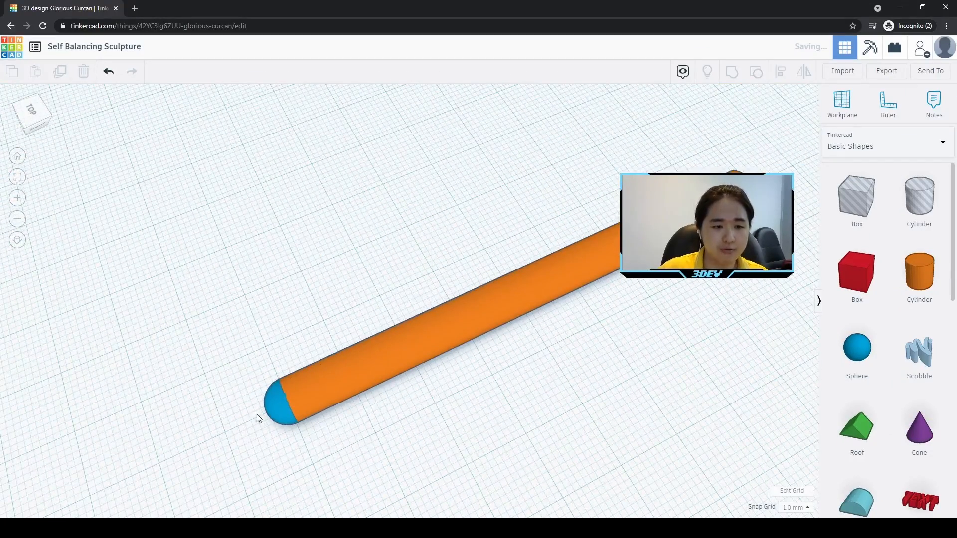
right_drag(687, 324, 674, 382)
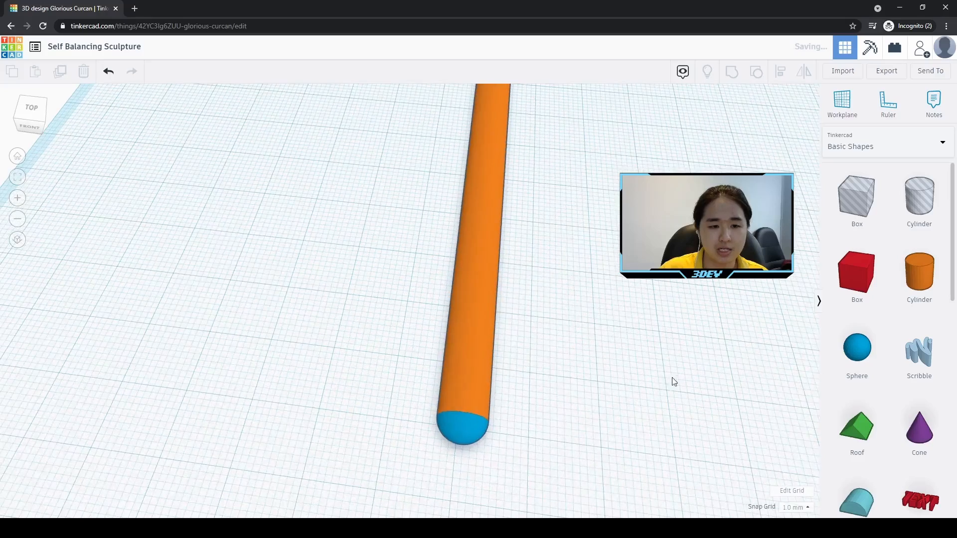
middle_drag(641, 185, 578, 252)
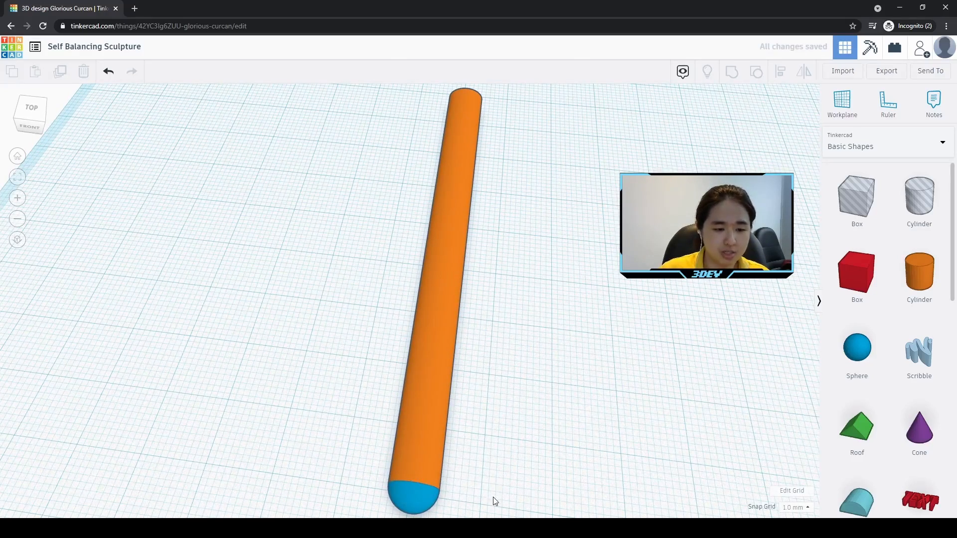
drag(495, 498, 334, 292)
key(ctrl+d)
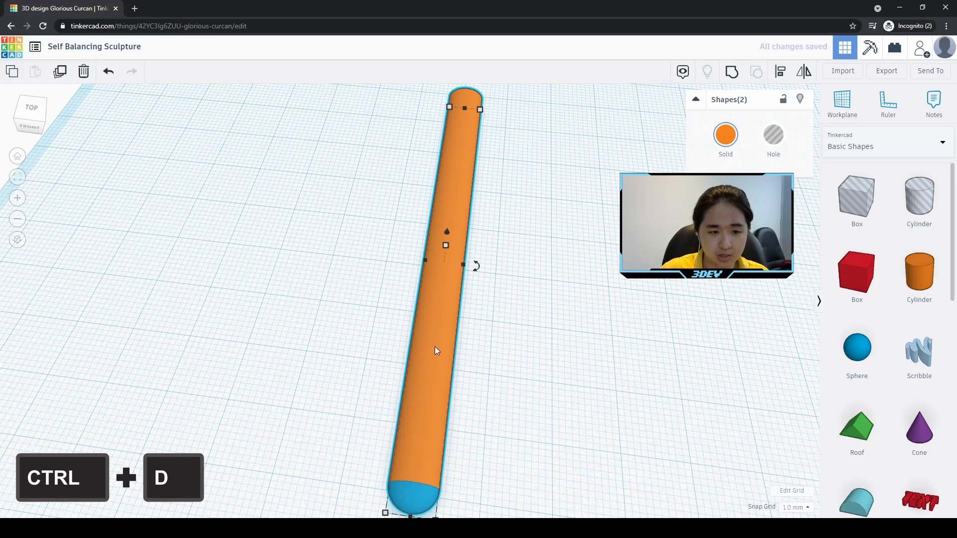
drag(436, 347, 627, 358)
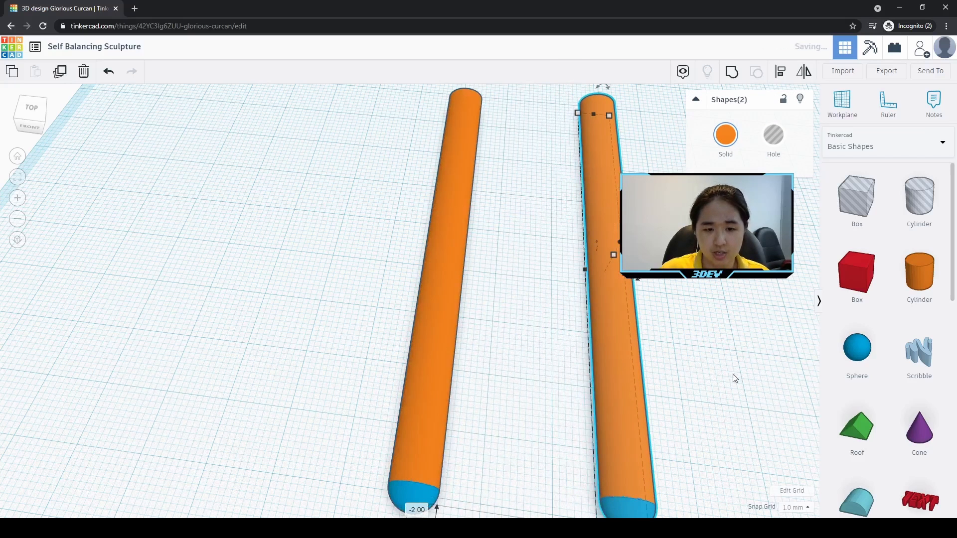
click(729, 383)
Group each cylinder with its own sphere so that the two rods are separate single shapes
right_drag(728, 389, 696, 429)
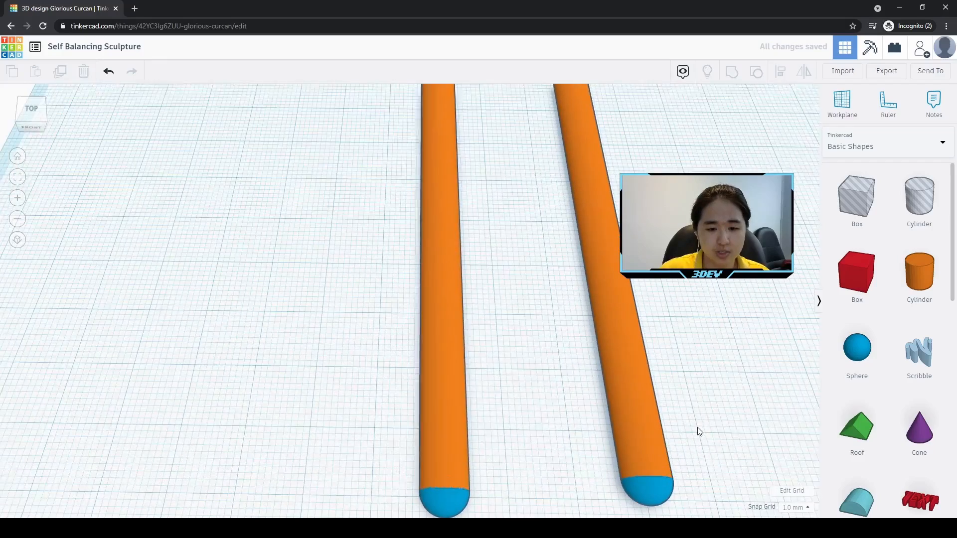
key(ctrl+a)
key(f)
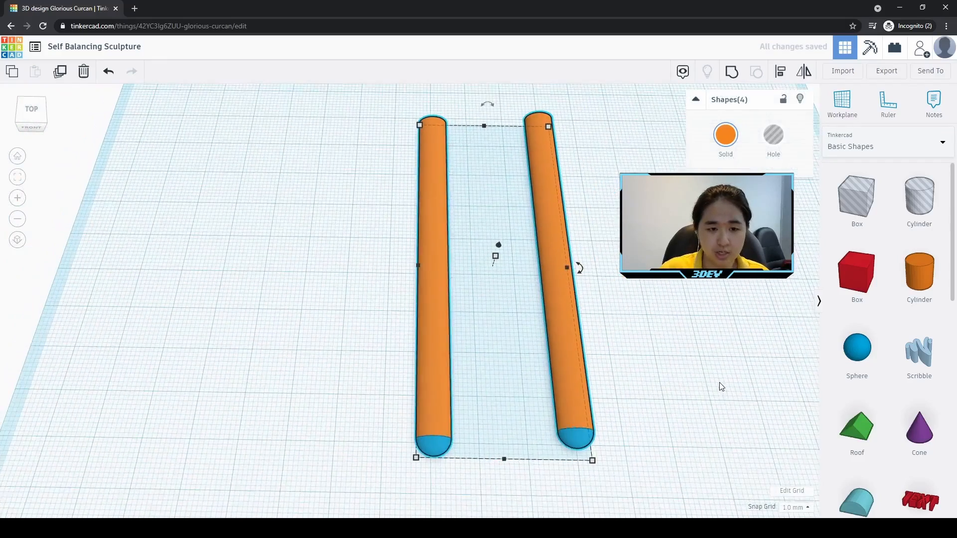
click(676, 374)
right_drag(677, 374, 676, 440)
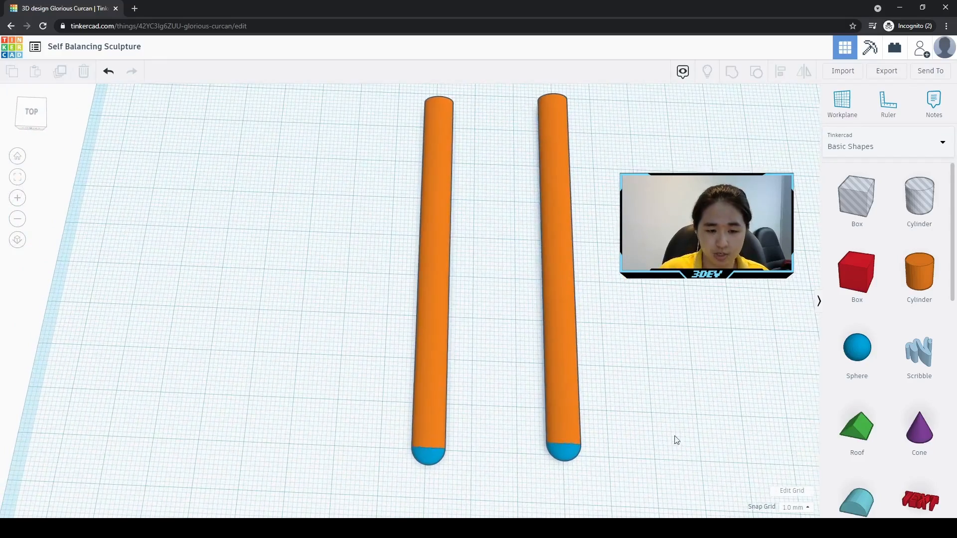
drag(609, 480, 545, 344)
key(ctrl+g)
click(406, 456)
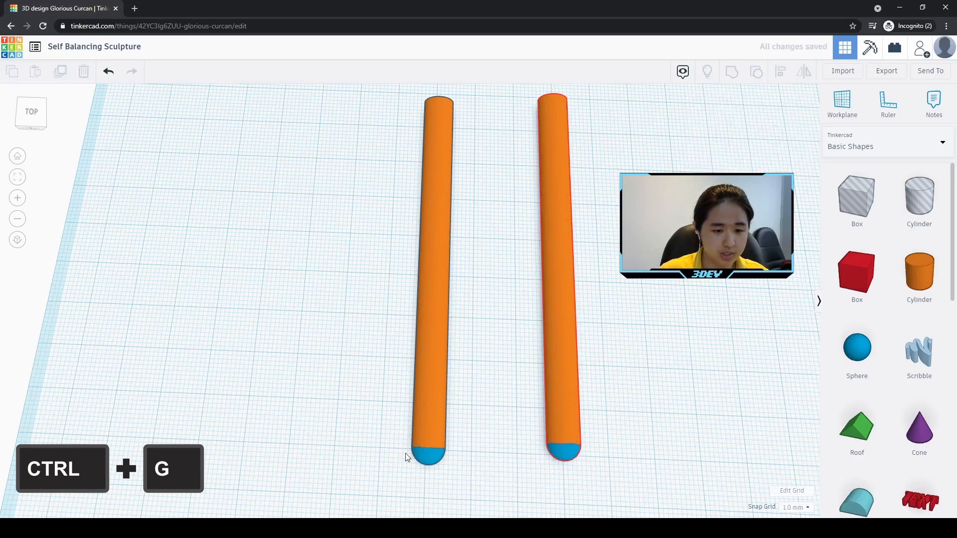
drag(461, 484, 384, 388)
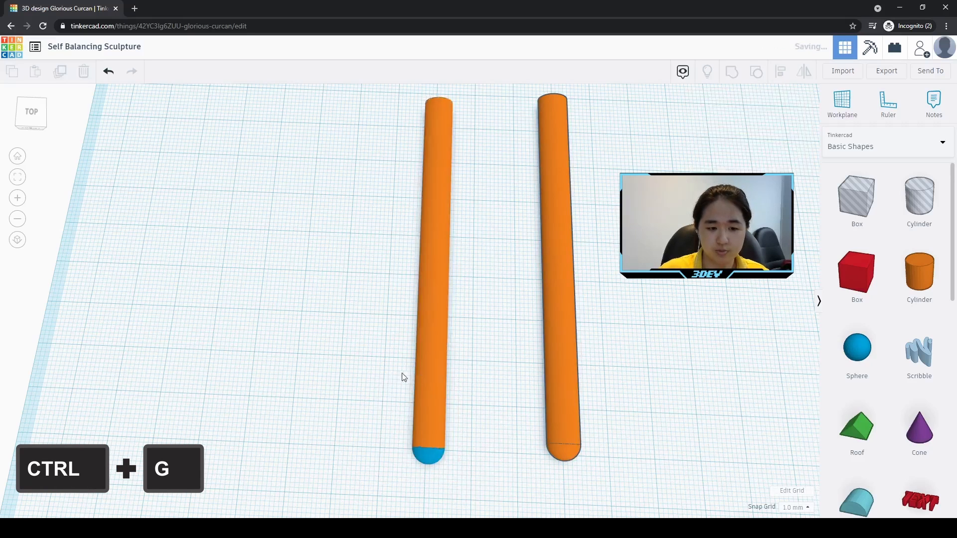
key(ctrl+g)
Select both grouped rods, align them flush at their rounded front ends, and deselect them
shift+click(542, 323)
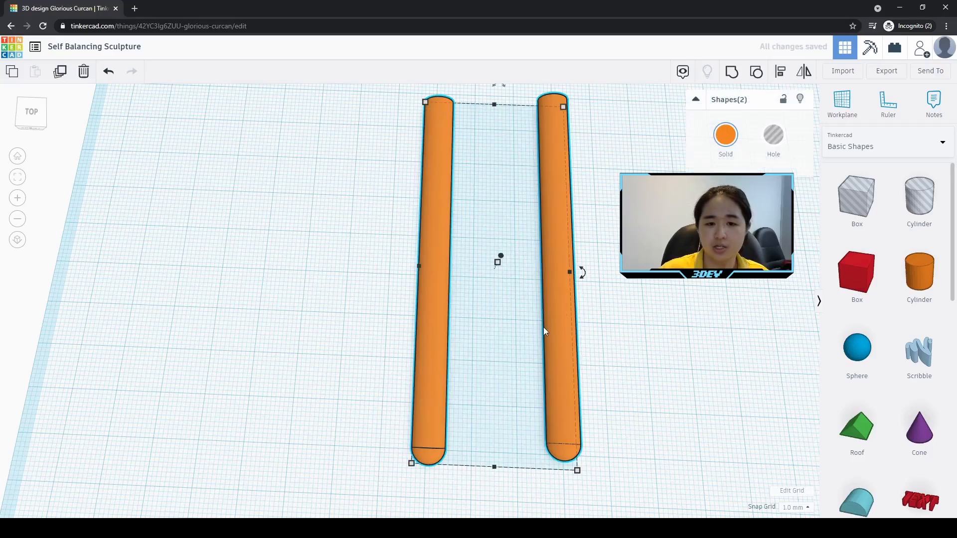
key(l)
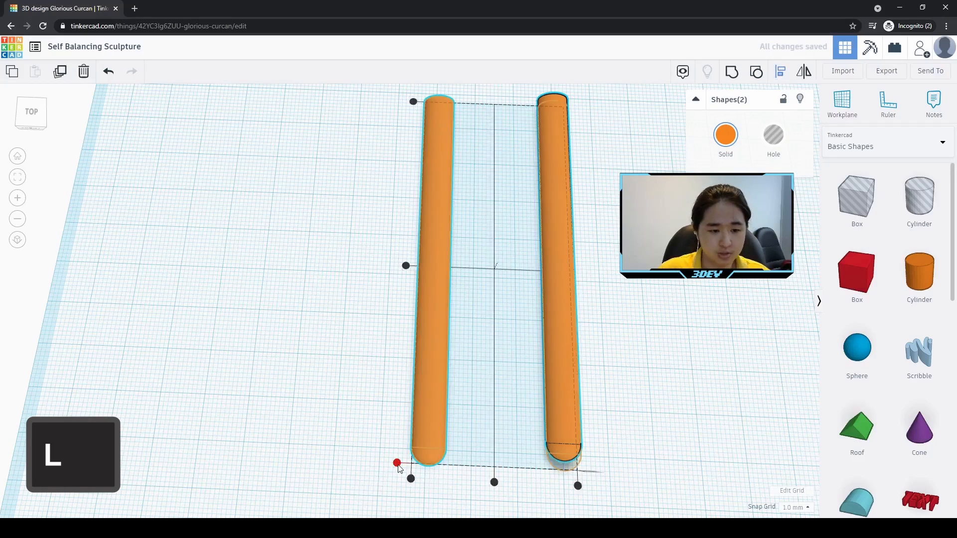
click(397, 464)
click(671, 310)
Check the alignment of the two rods along their length from above
right_drag(671, 310, 548, 299)
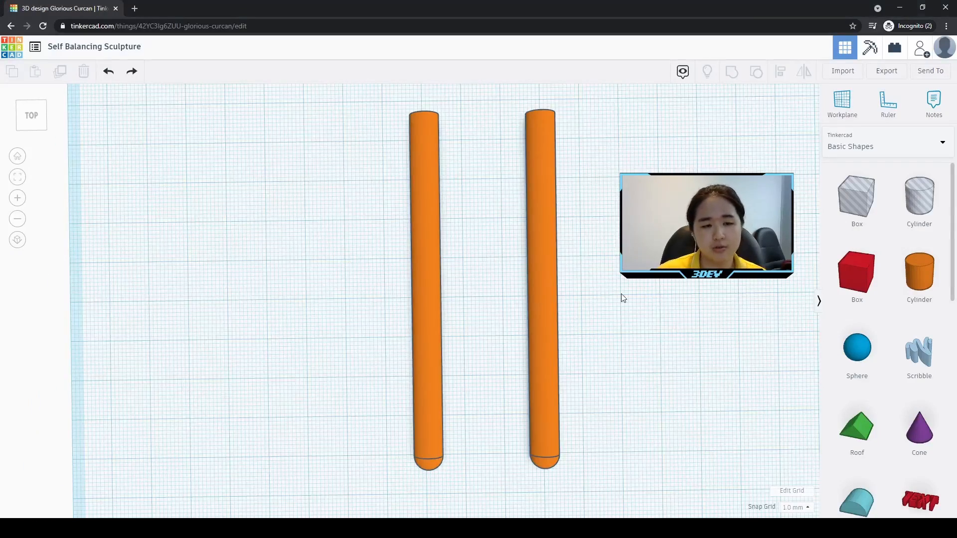
mouse_move(651, 323)
right_down()
mouse_move(635, 280)
mouse_move(675, 292)
mouse_move(635, 314)
right_up()
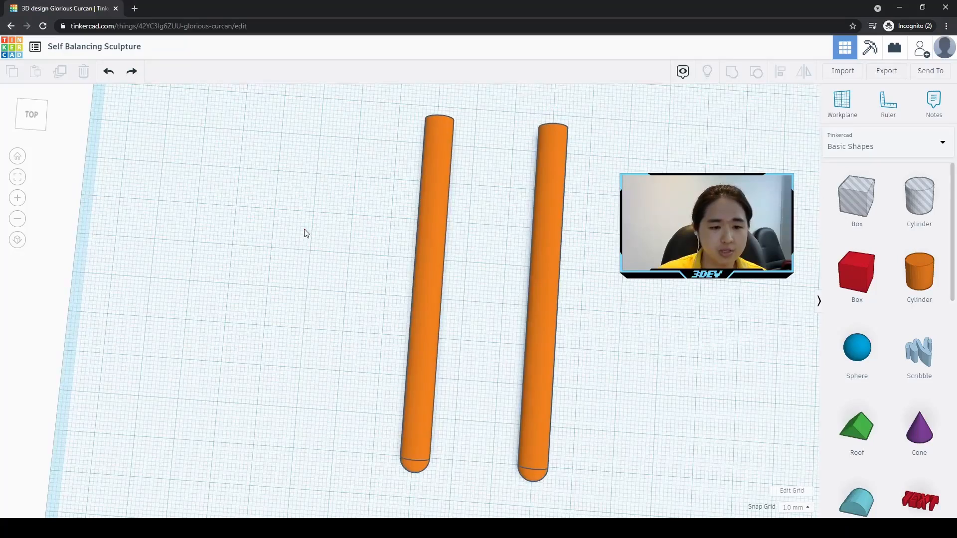
drag(304, 230, 680, 480)
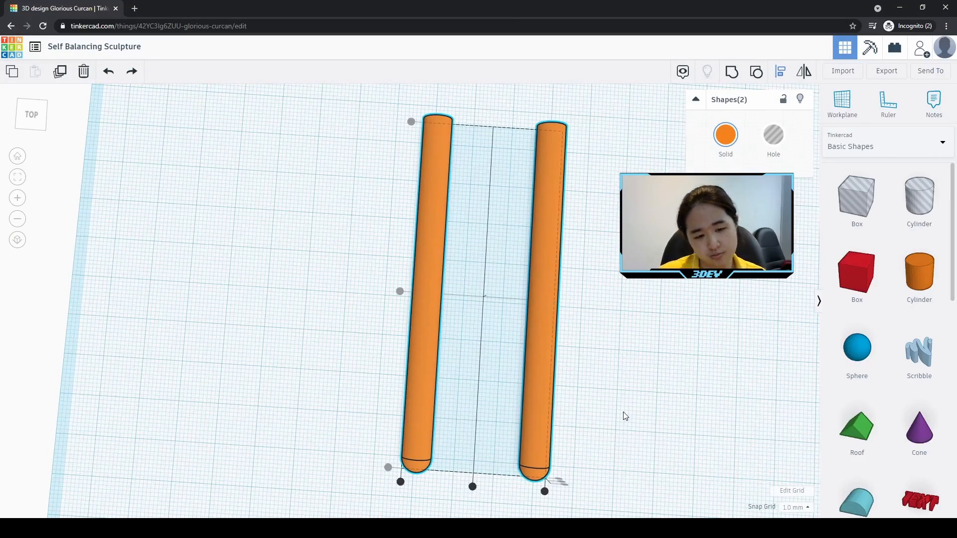
mouse_move(623, 419)
right_down()
mouse_move(642, 417)
mouse_move(631, 427)
right_up()
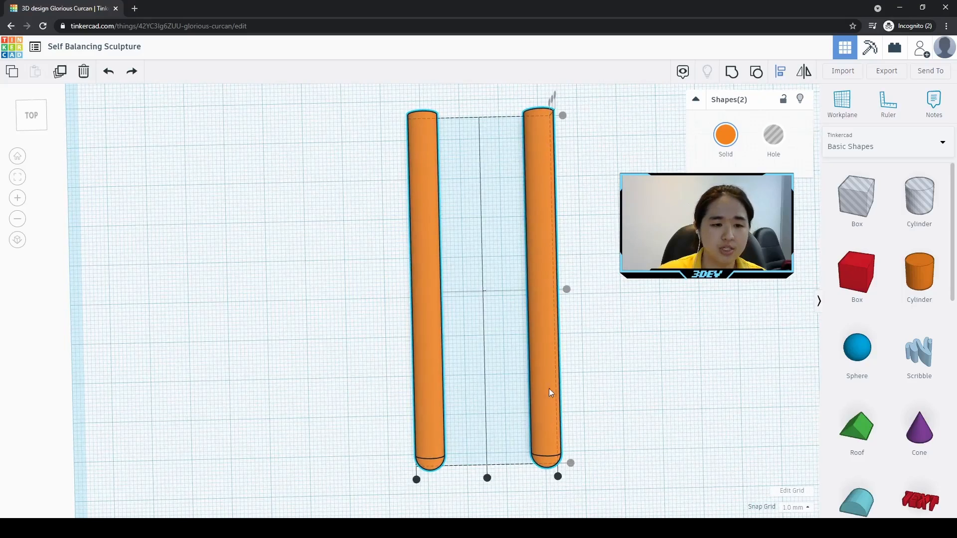
click(655, 384)
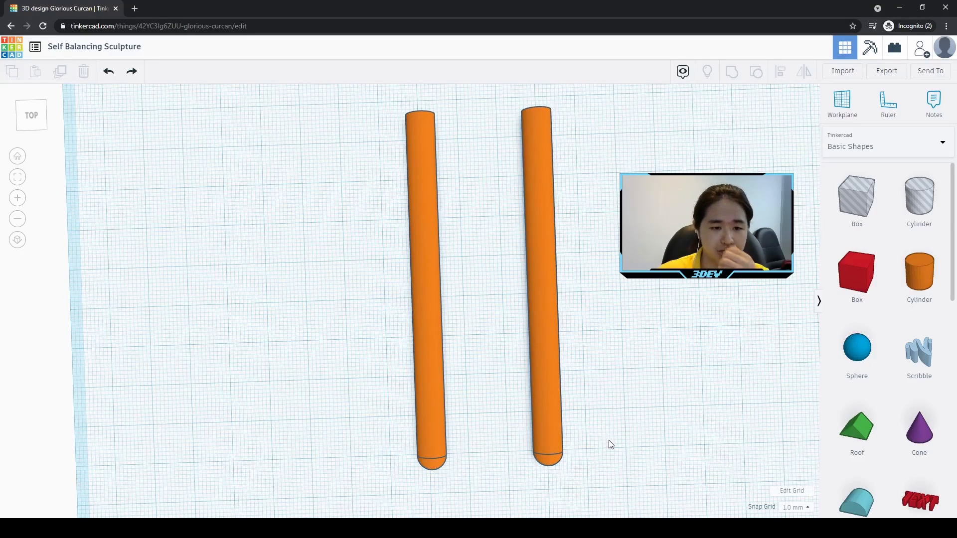
click(551, 340)
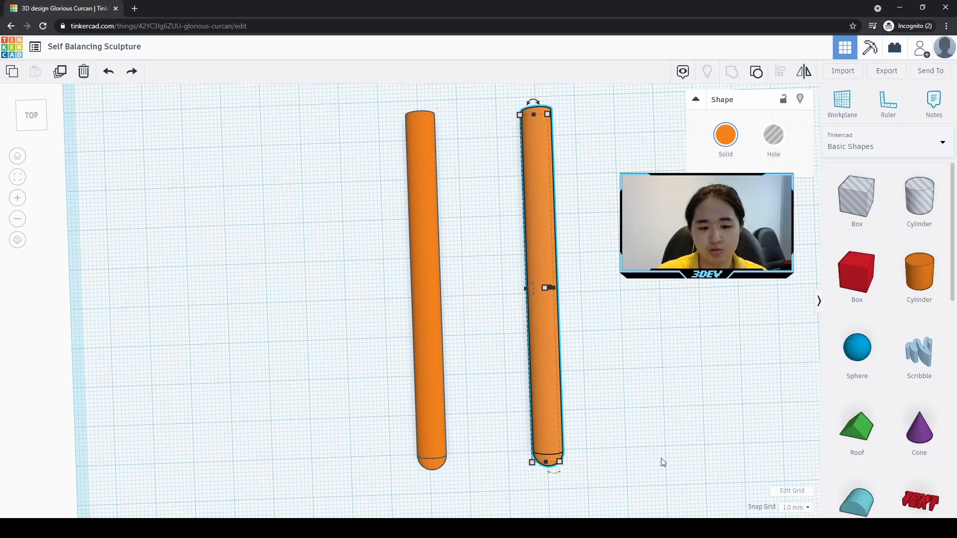
click(432, 441)
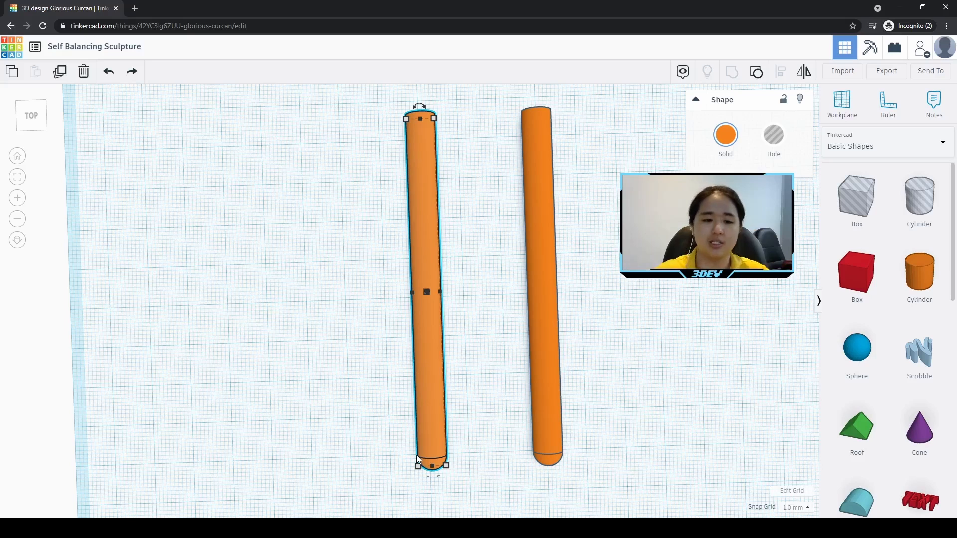
click(604, 434)
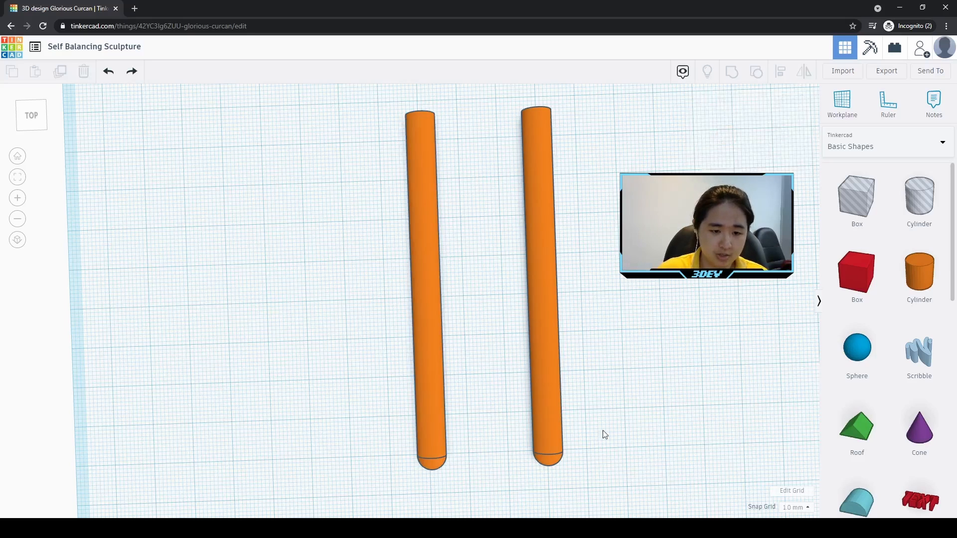
click(545, 410)
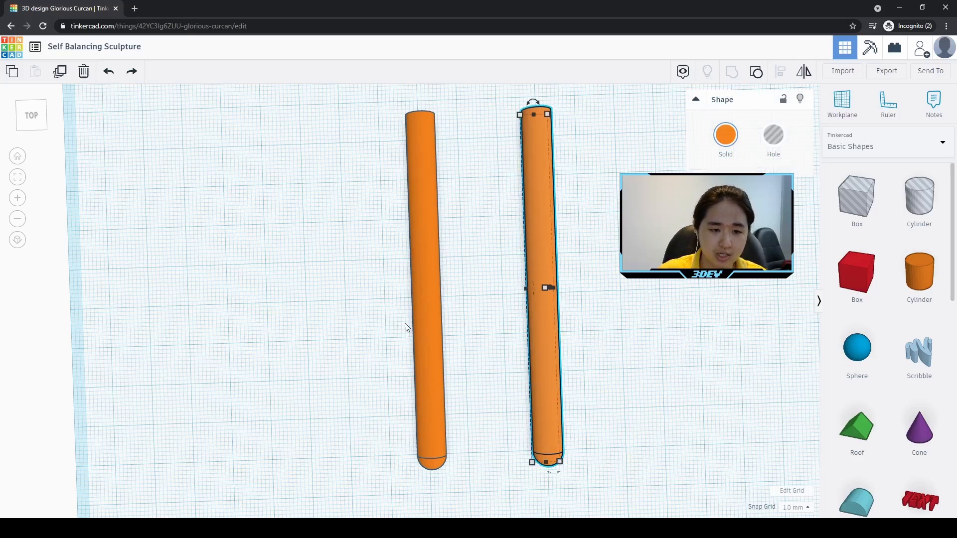
click(429, 318)
mouse_move(420, 108)
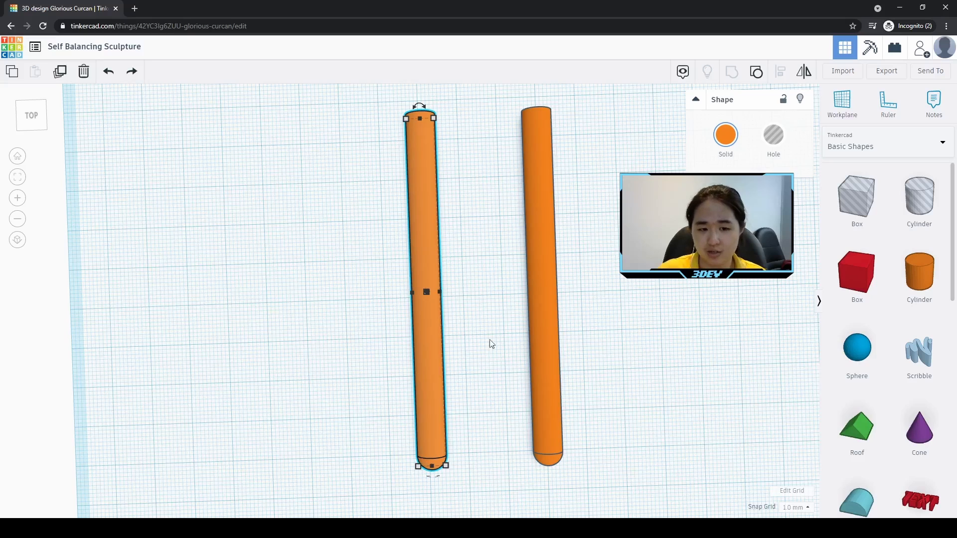
click(643, 373)
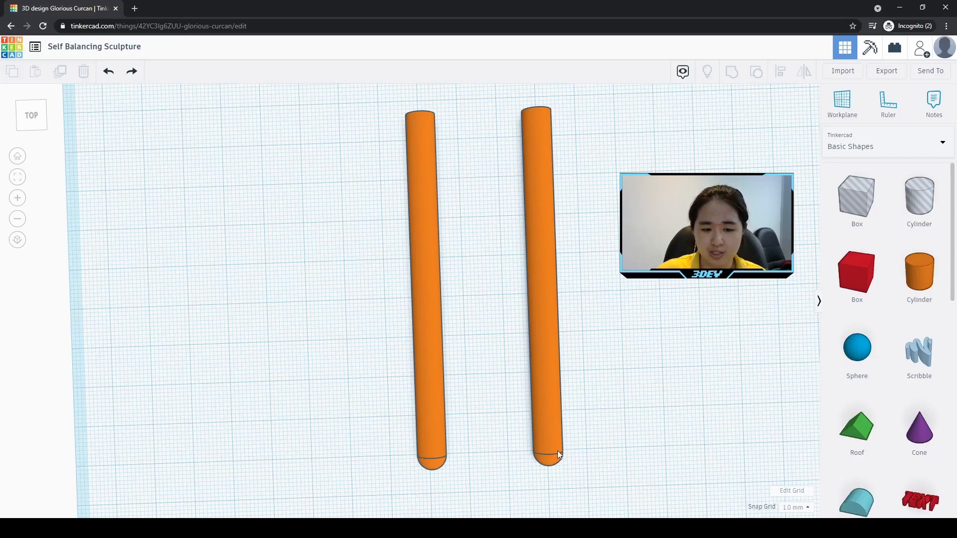
Select the right-hand rod and view both rods from directly above
click(541, 264)
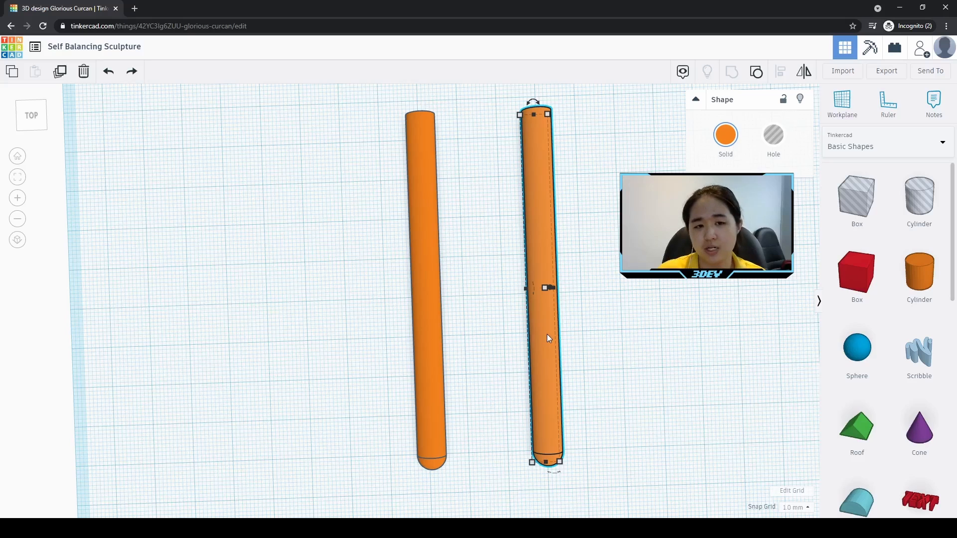
middle_drag(654, 274, 634, 292)
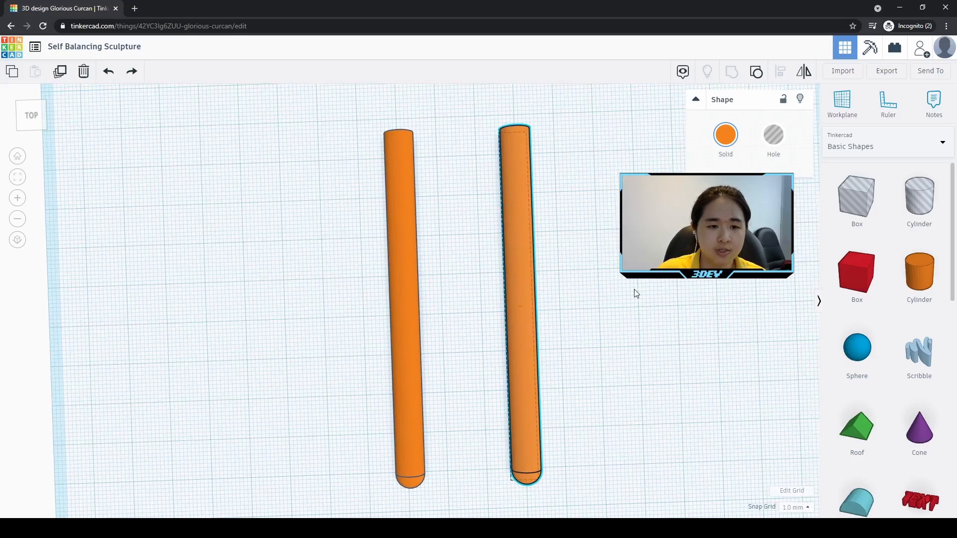
mouse_move(517, 125)
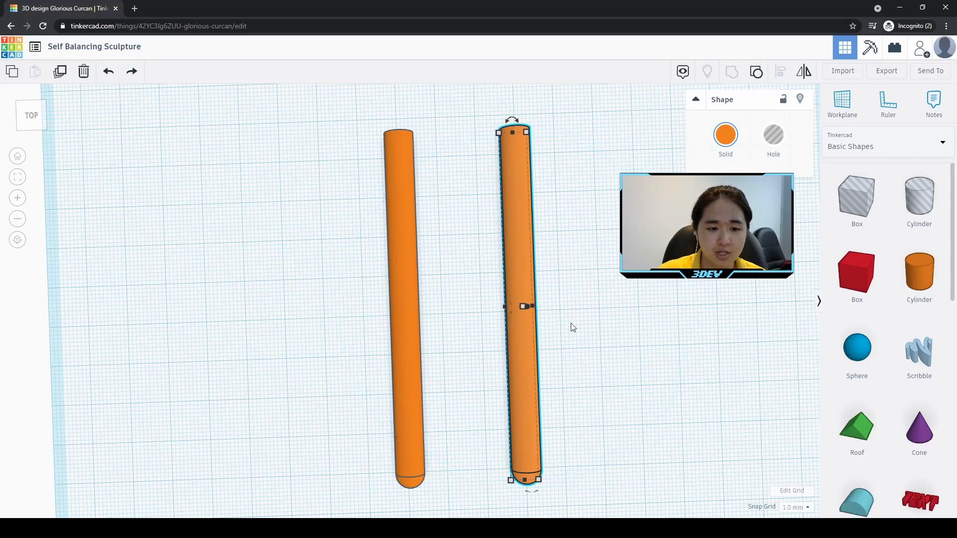
right_drag(571, 324, 570, 345)
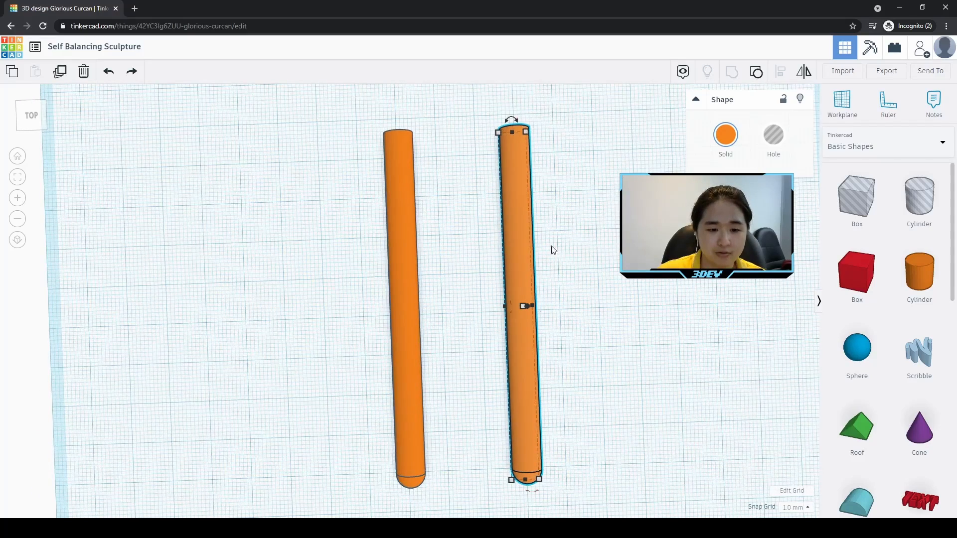
mouse_move(534, 490)
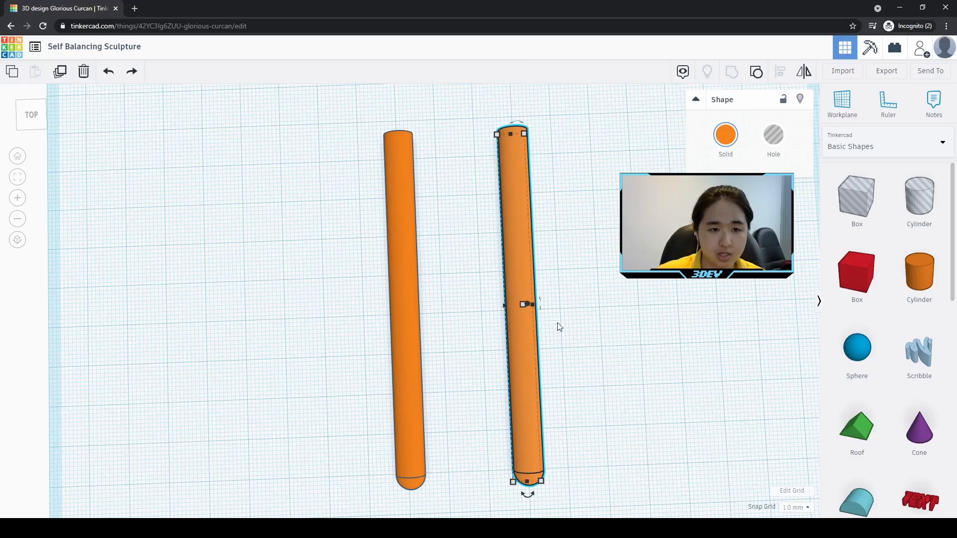
right_drag(557, 324, 545, 372)
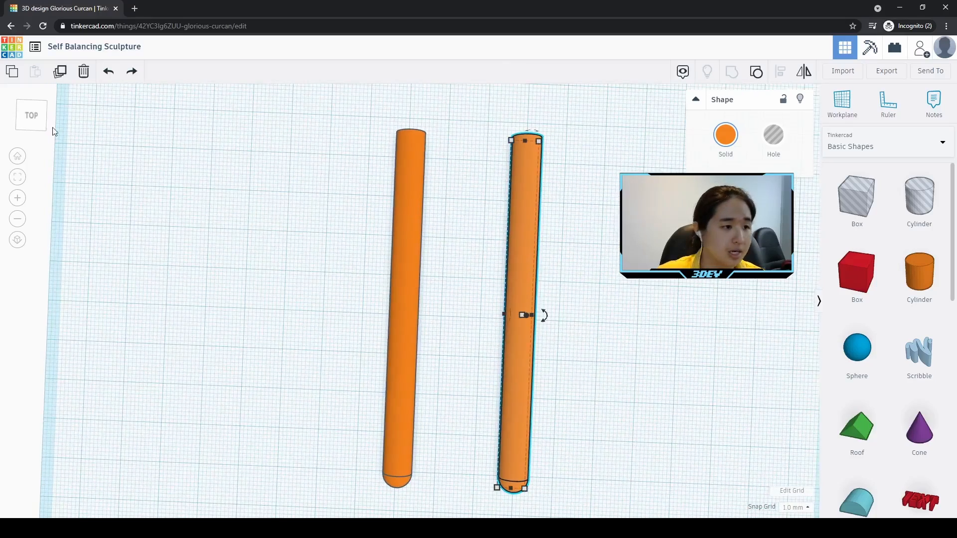
click(30, 115)
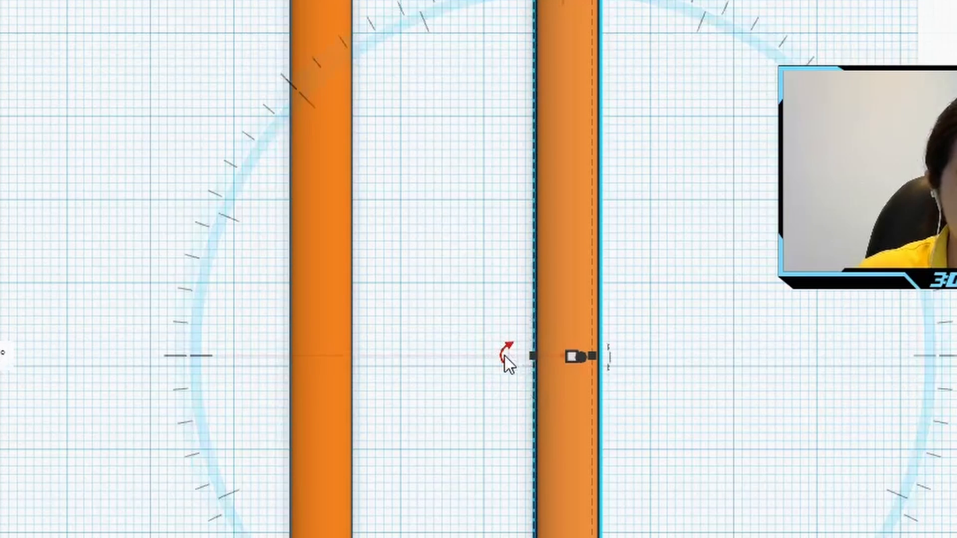
Try rotating the right-hand rod 50° counterclockwise on the workplane and undo the rotation
drag(503, 356, 255, 474)
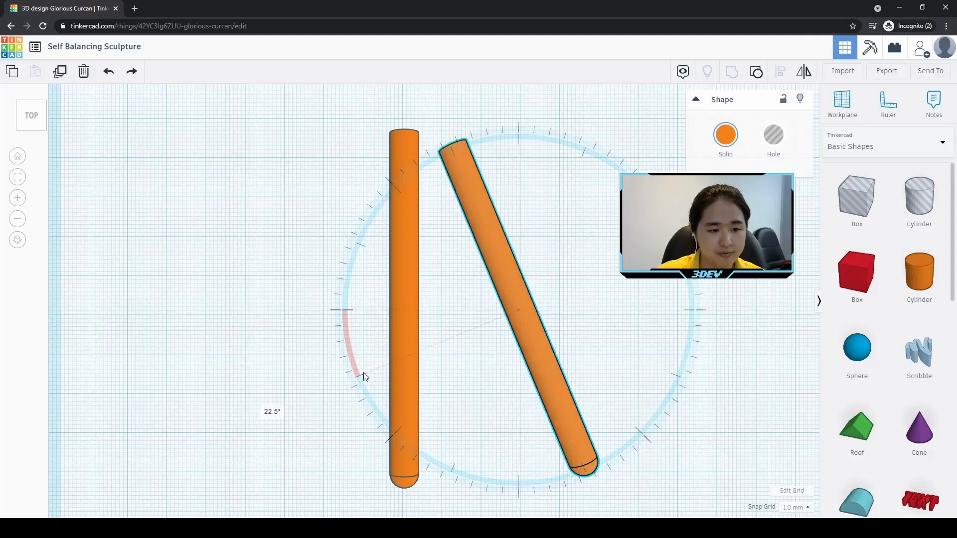
drag(365, 377, 402, 447)
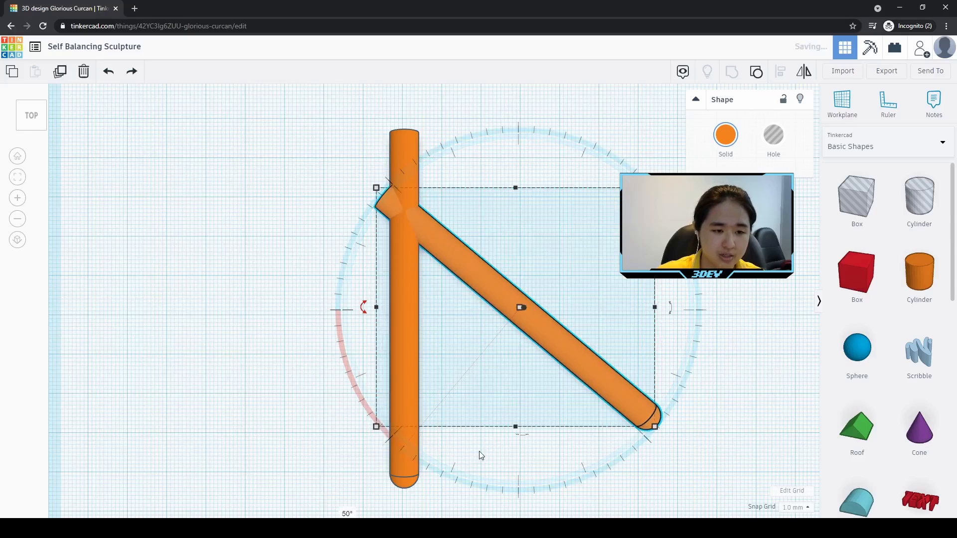
middle_drag(481, 455, 480, 369)
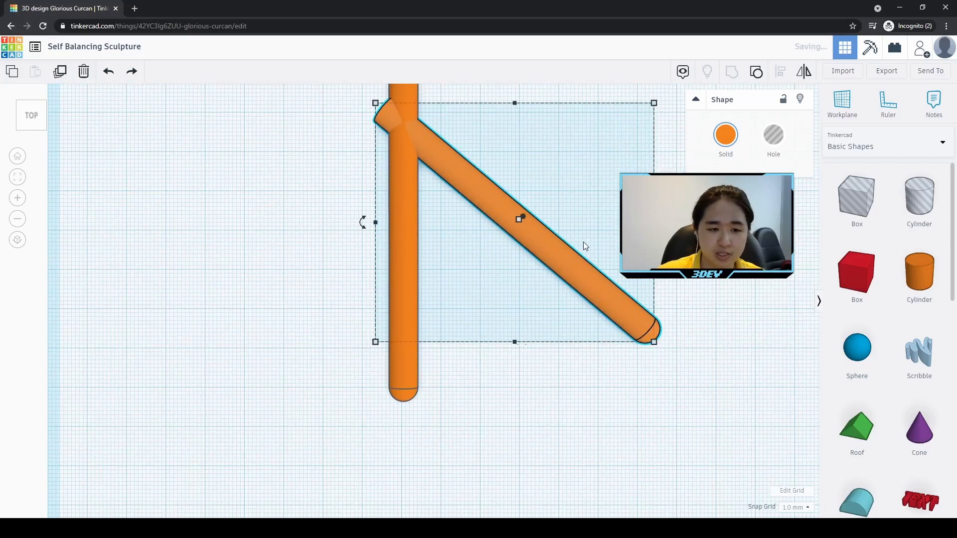
key(ctrl+z)
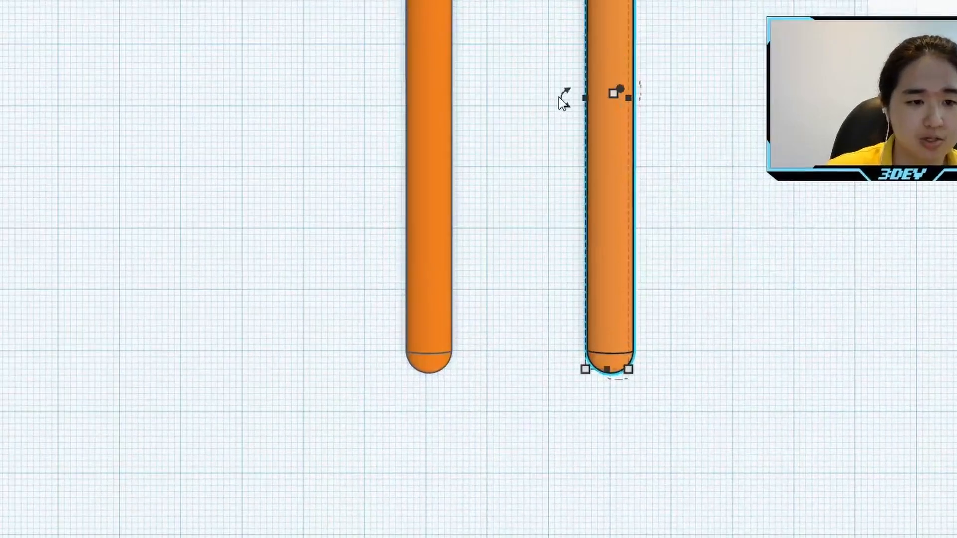
Rotate the right-hand rod exactly 50° counterclockwise on the workplane and deselect it
drag(487, 224, 488, 225)
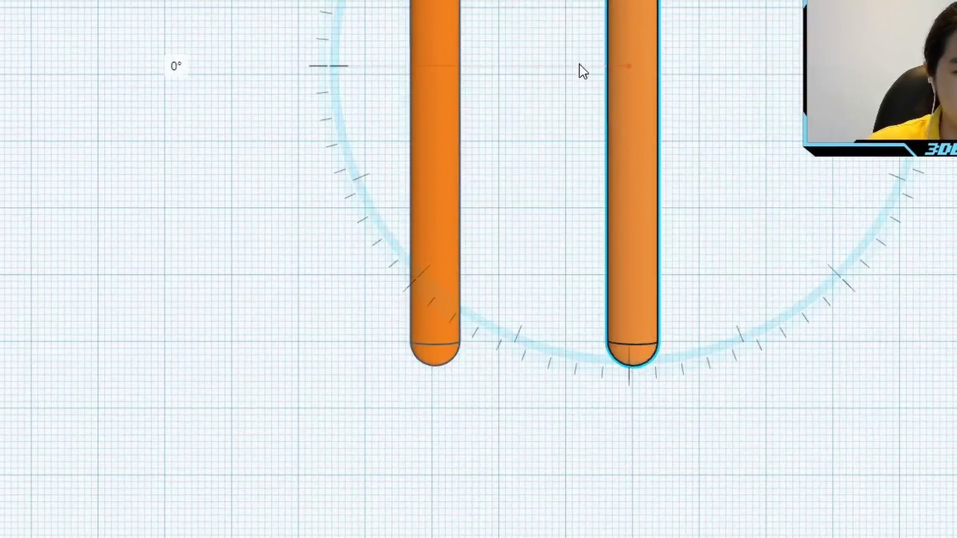
drag(411, 53, 430, 301)
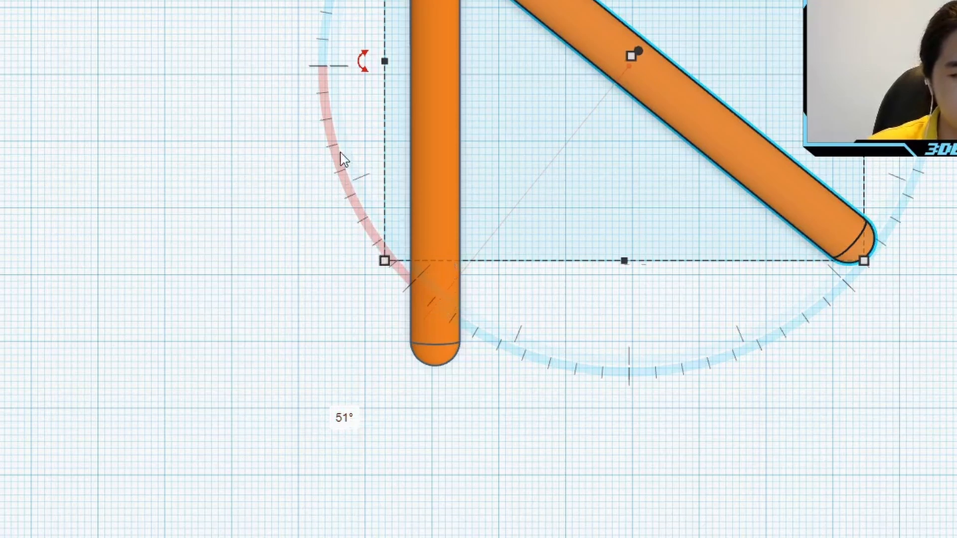
click(343, 422)
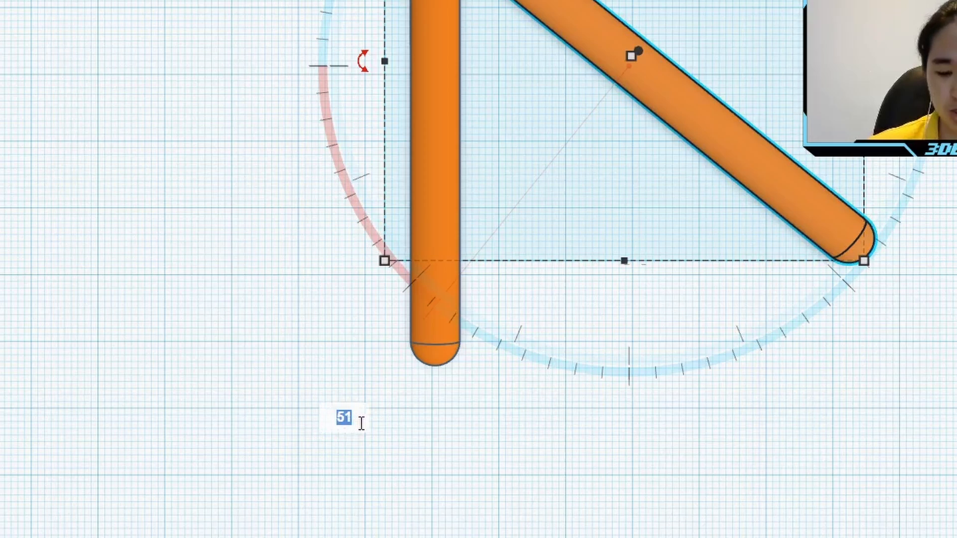
text(50)
key(Return)
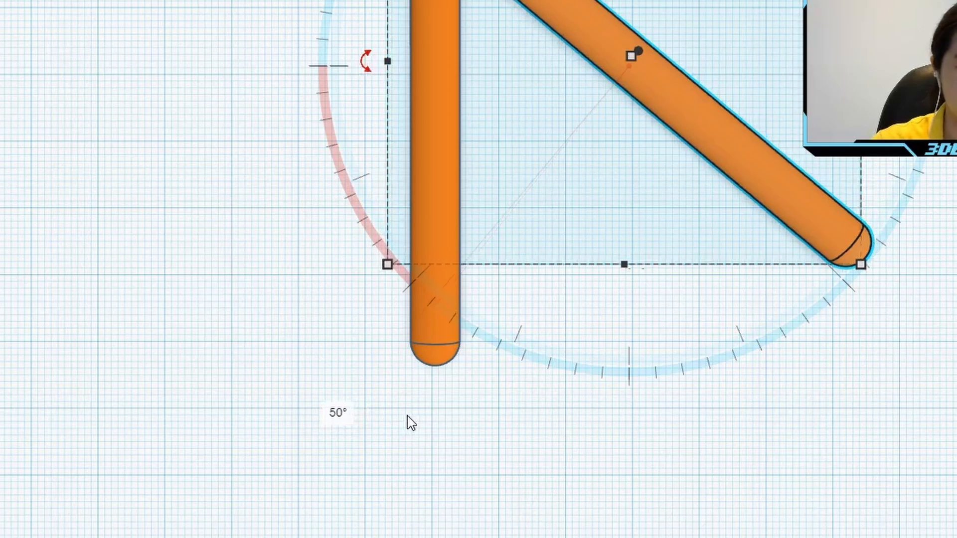
click(718, 435)
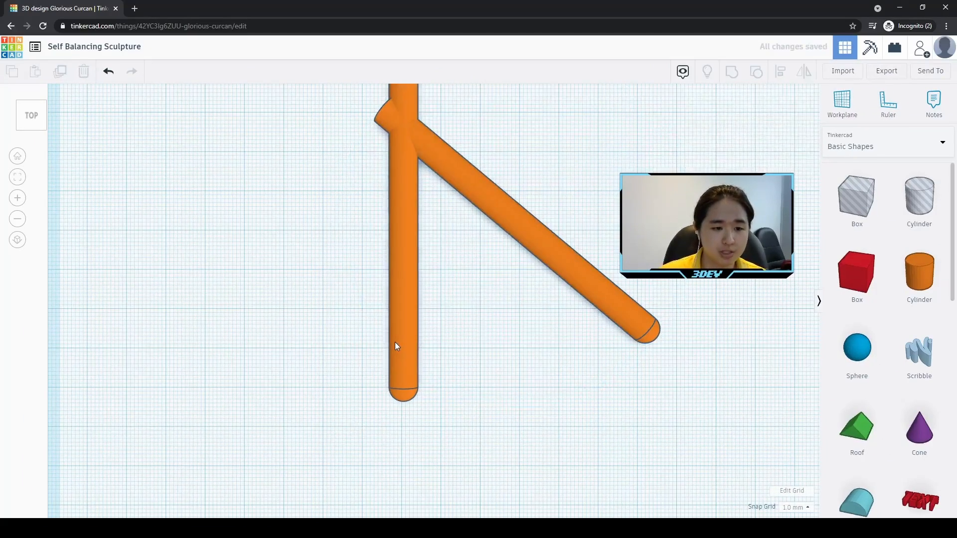
Try rotating the left-hand rod clockwise to mirror the angled rod, and undo the rotation
click(396, 346)
middle_drag(457, 291, 470, 309)
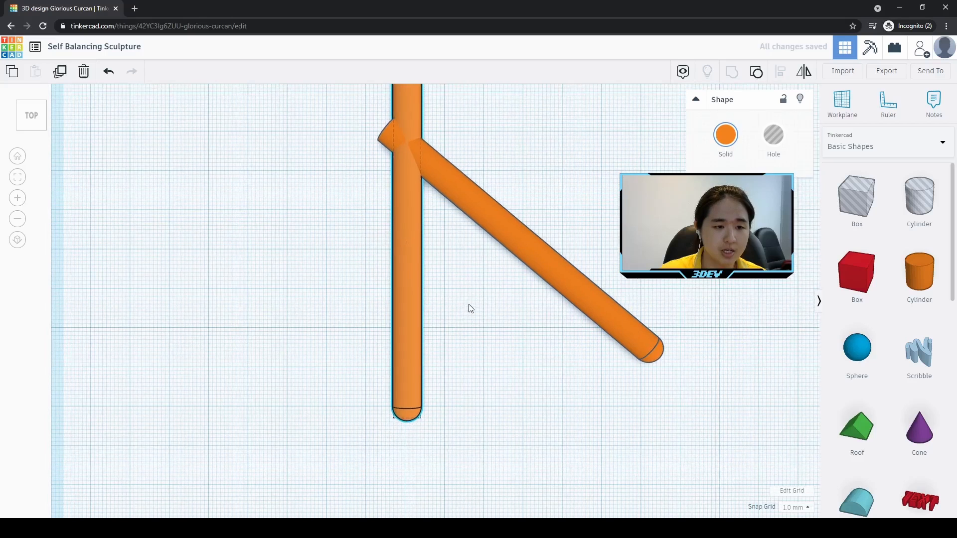
drag(379, 244, 288, 106)
key(f)
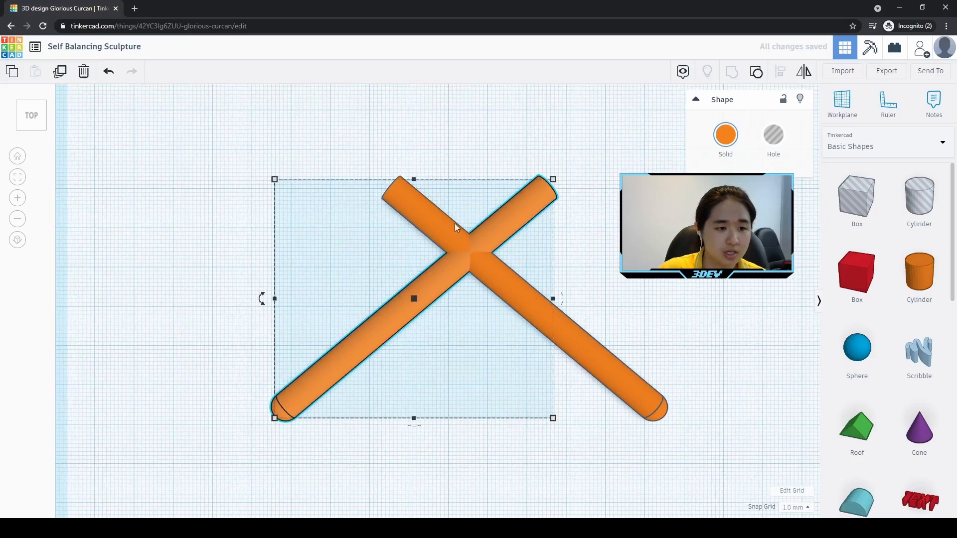
key(ctrl+z)
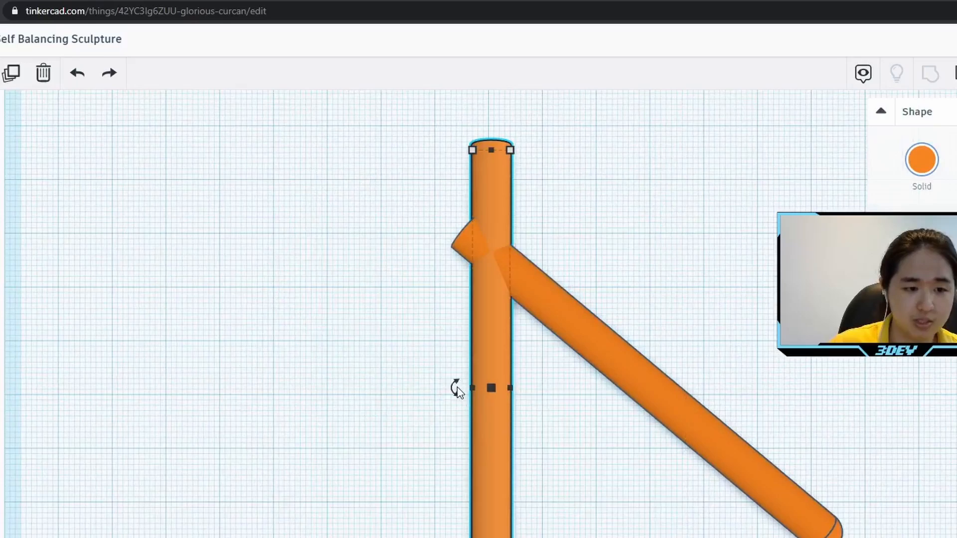
Rotate the left-hand rod by -50° on the workplane and deselect it
drag(384, 301, 383, 302)
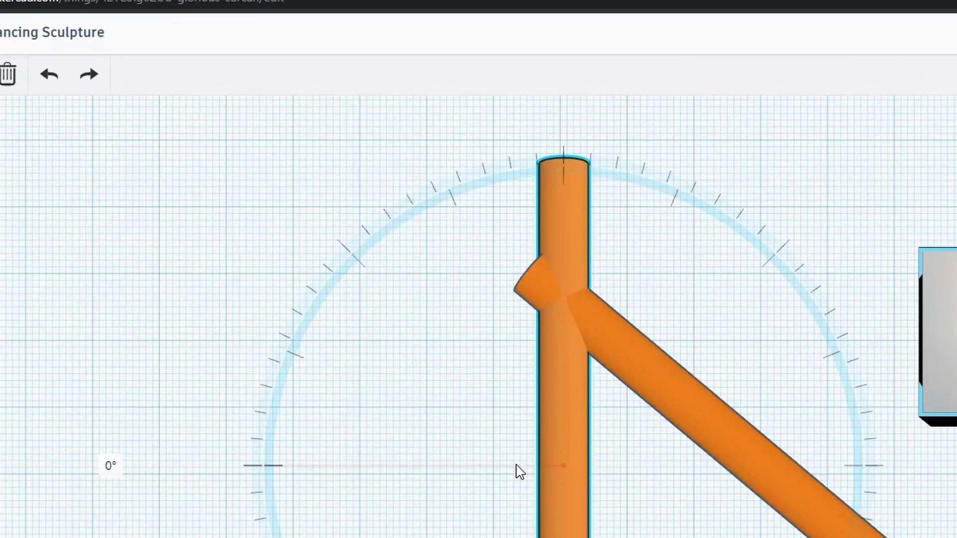
drag(519, 471, 259, 391)
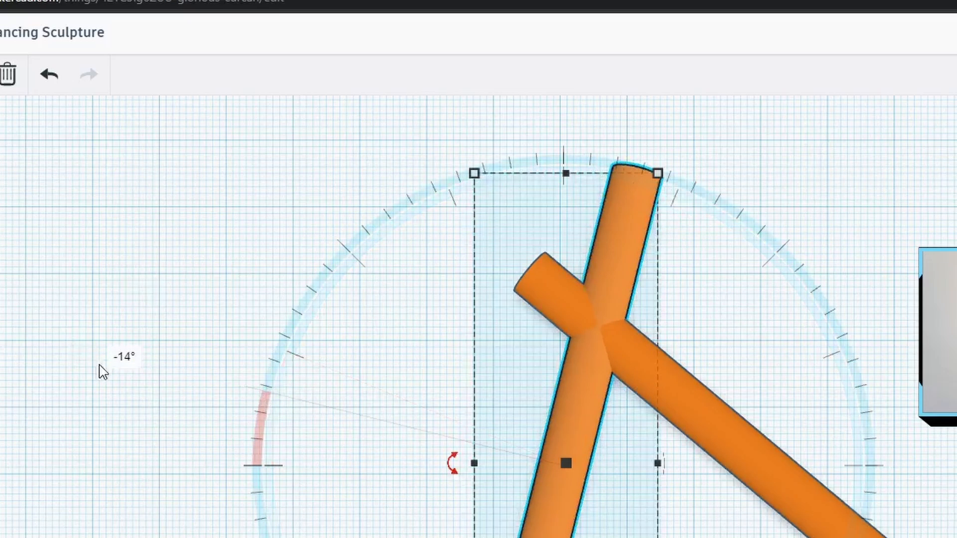
click(116, 358)
key(BackSpace)
text(-50)
key(Return)
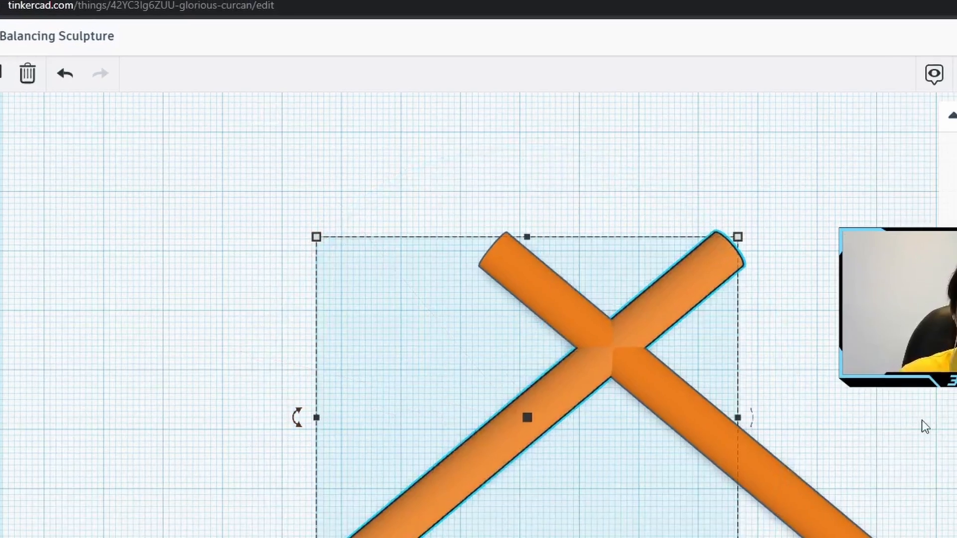
click(685, 299)
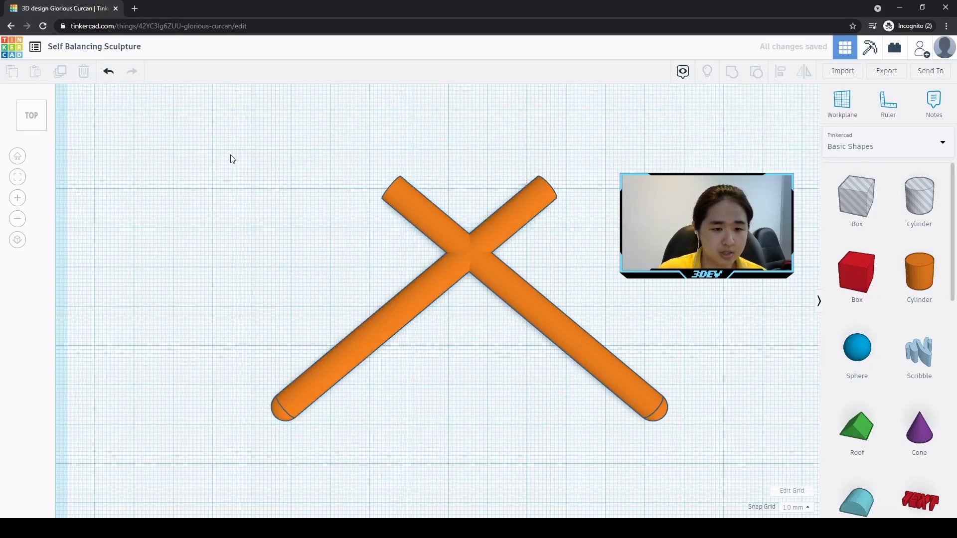
Select both angled rods, align them on their shared centre across the width to form an X, and deselect them
drag(230, 156, 697, 500)
key(l)
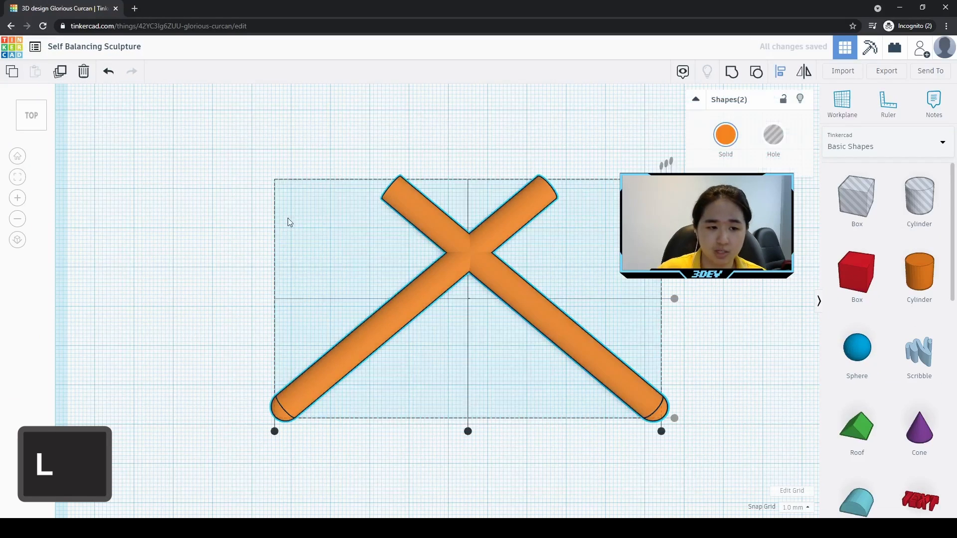
click(468, 431)
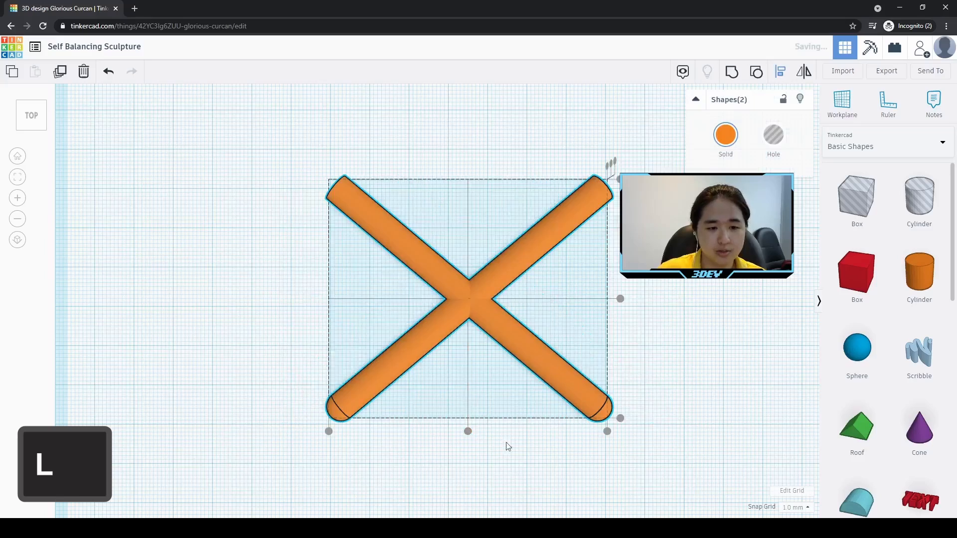
click(517, 473)
mouse_move(516, 474)
right_down()
mouse_move(527, 353)
mouse_move(515, 468)
right_up()
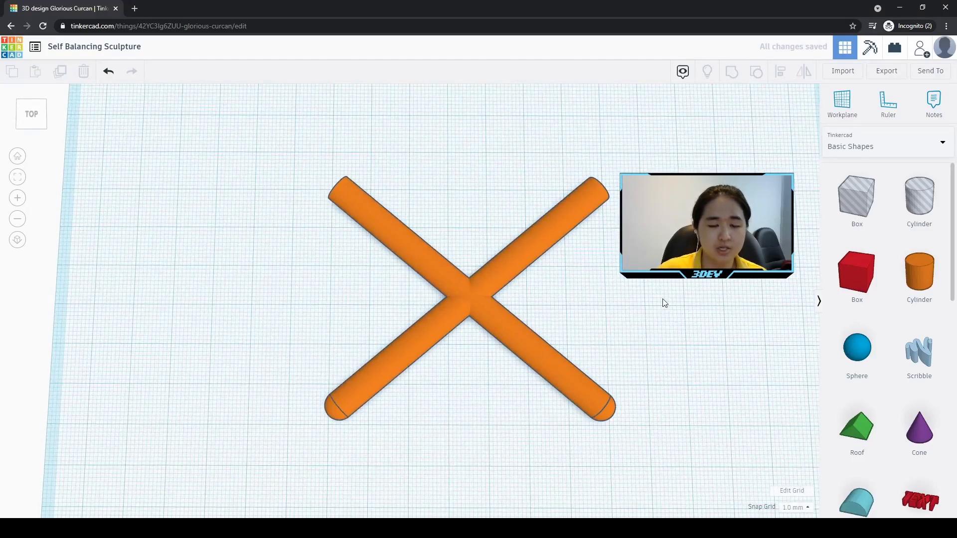
Move the crossed pair of rods together toward the left edge of the workplane and deselect them
drag(283, 142, 695, 517)
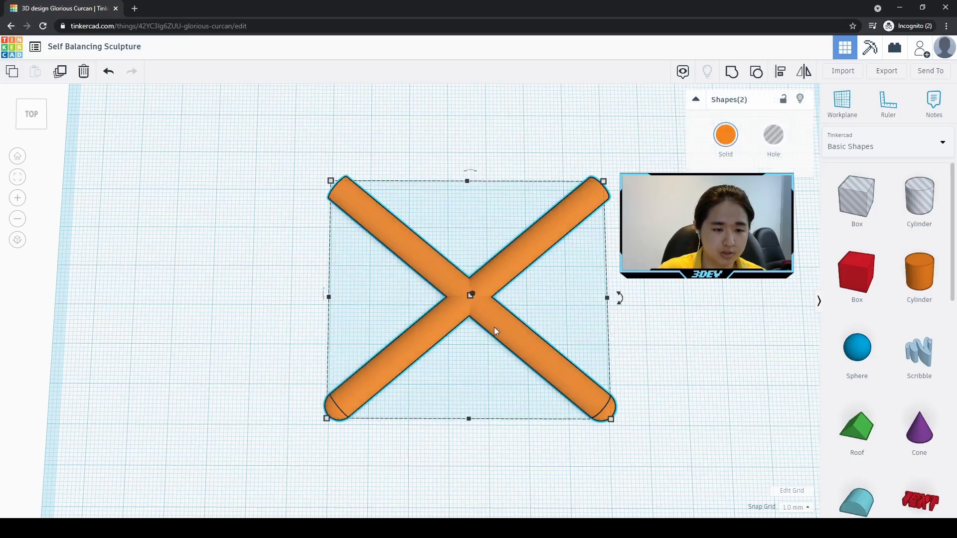
drag(494, 327, 346, 297)
key(ctrl+g)
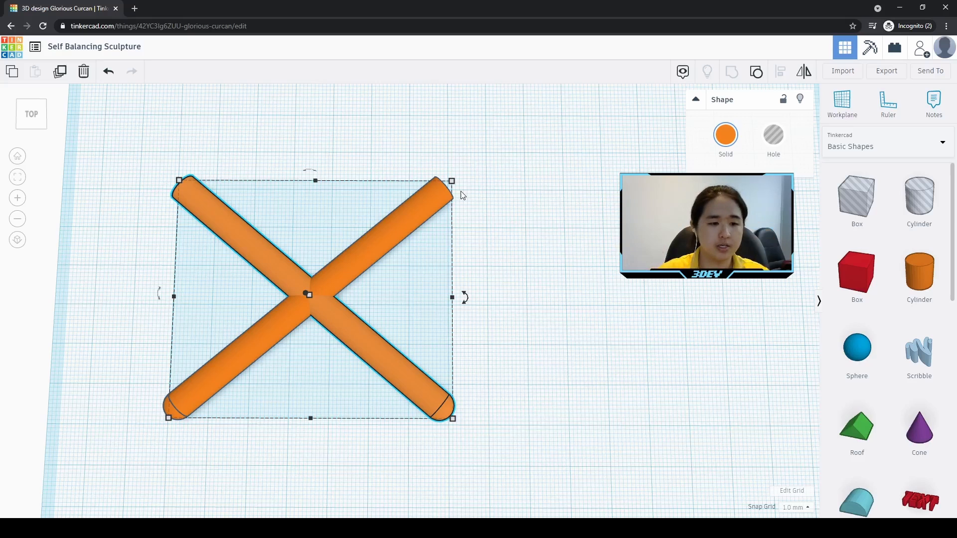
click(600, 399)
Slide the rod with its rounded end at the front right 67 mm straight to the right, bringing the flat ends together, and deselect it
click(342, 322)
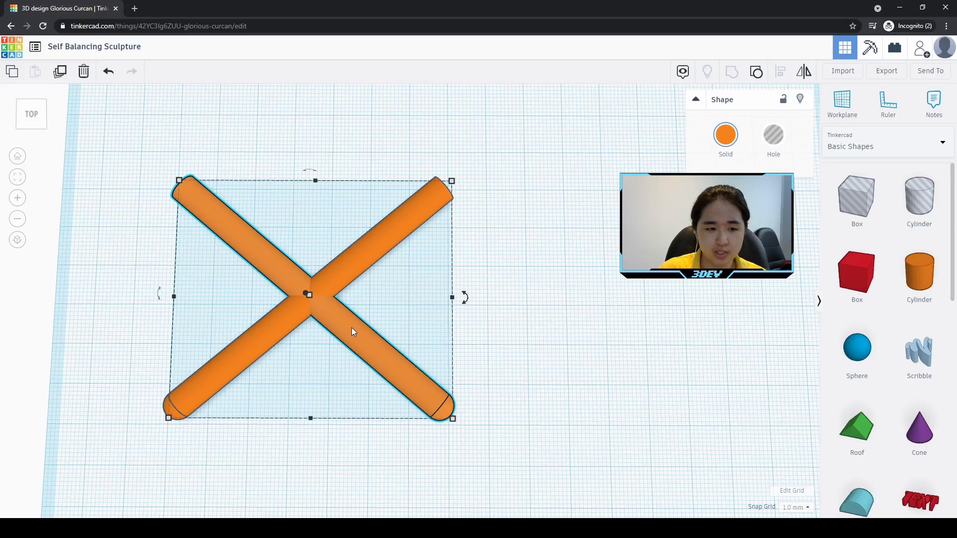
key(shift)
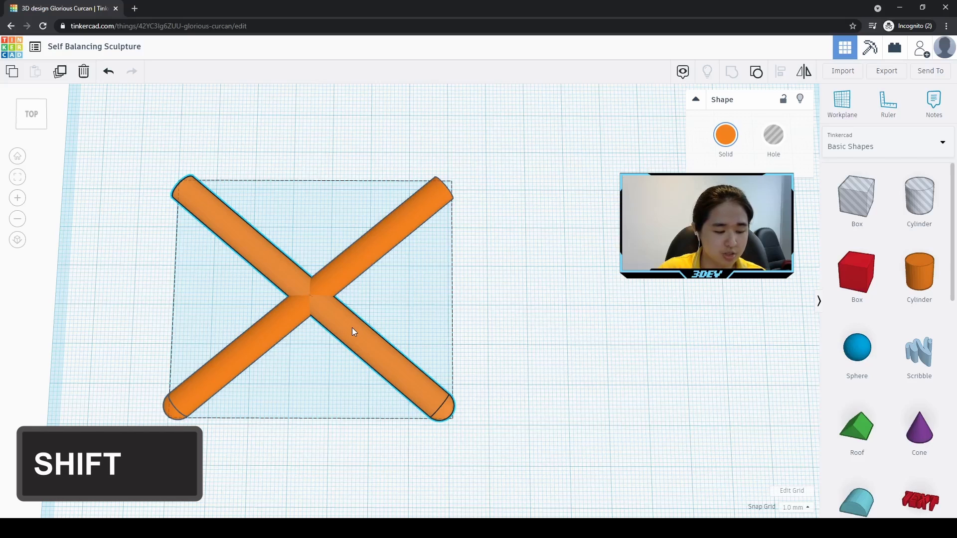
shift+drag(353, 327, 584, 400)
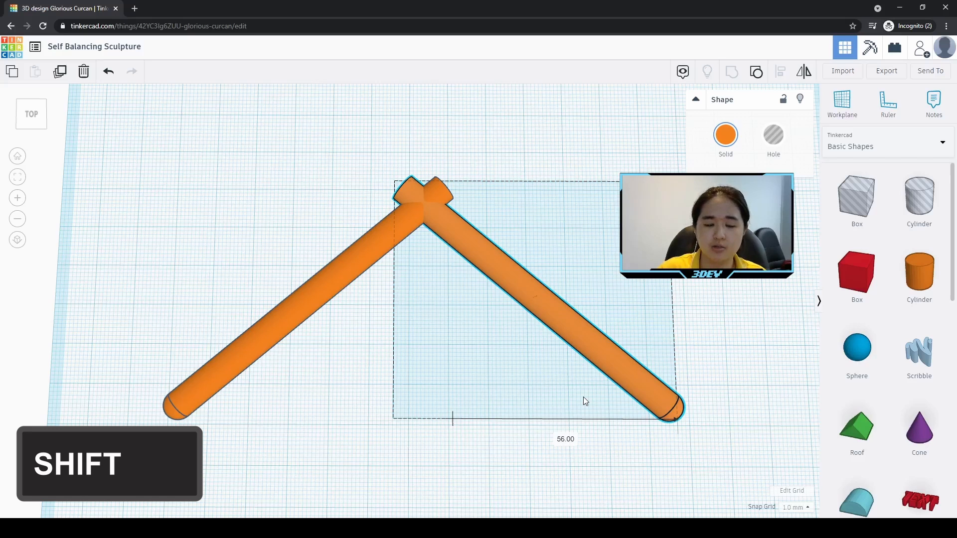
shift+drag(584, 398, 628, 406)
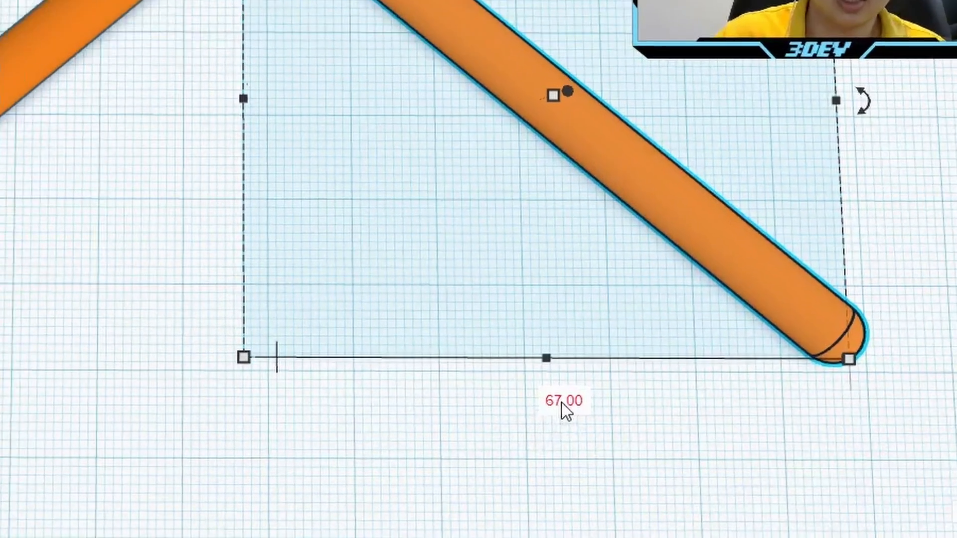
click(573, 424)
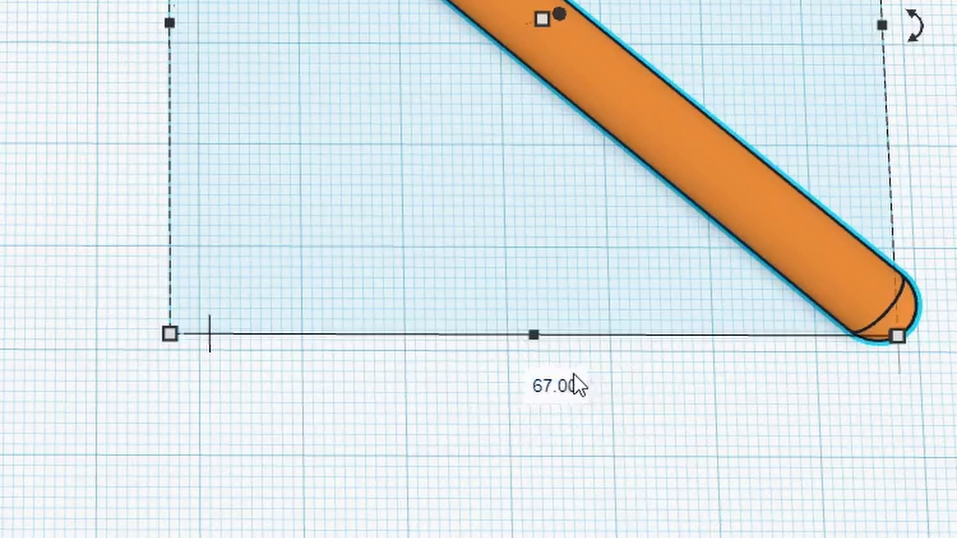
click(697, 463)
right_drag(470, 451, 542, 471)
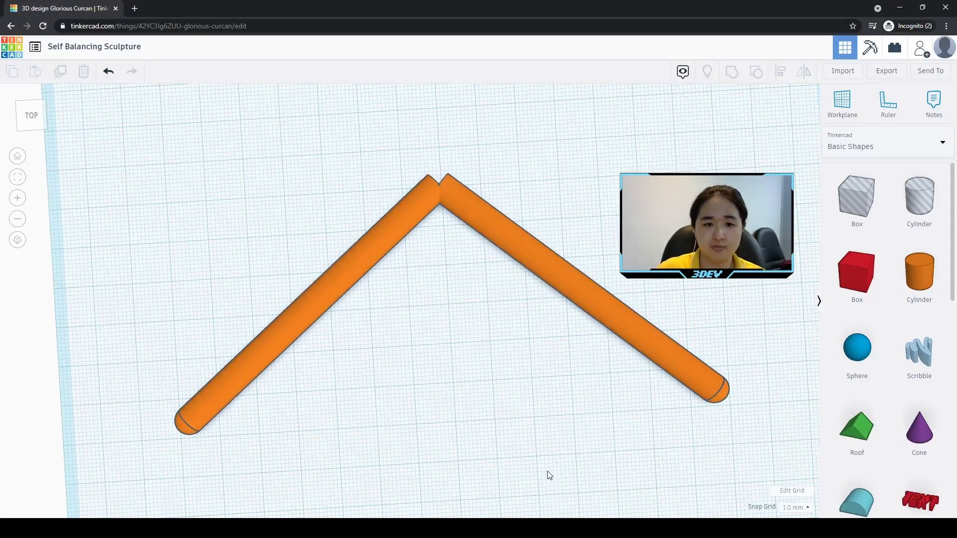